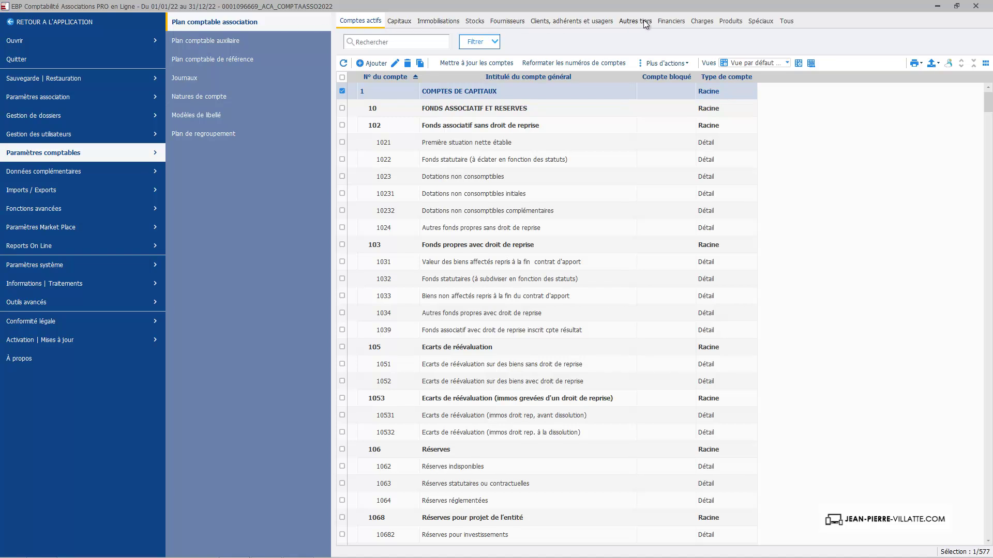
# Step: Review the capital, fixed asset and stock accounts in the association's chart of accounts, finishing on the fixed asset accounts
pyautogui.click(401, 21)
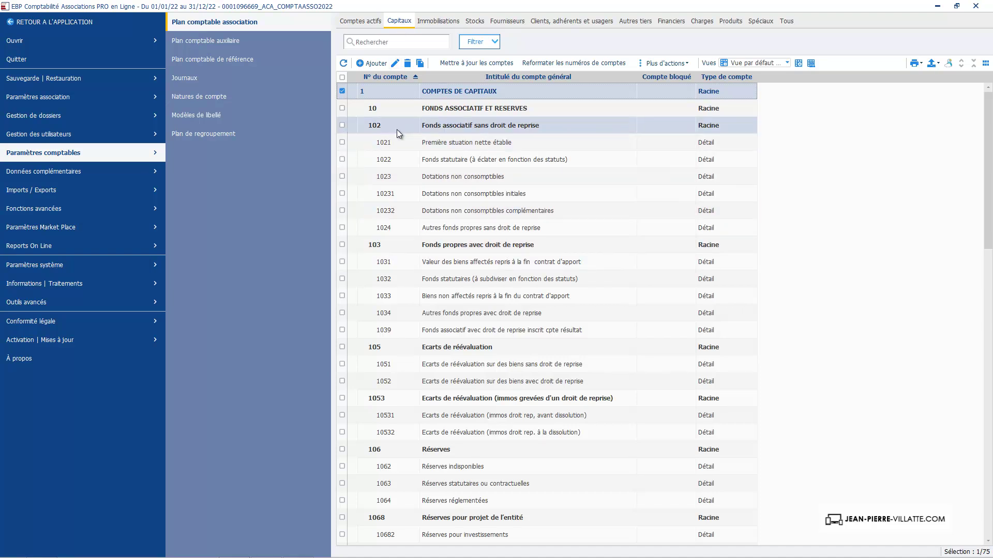
pyautogui.click(440, 21)
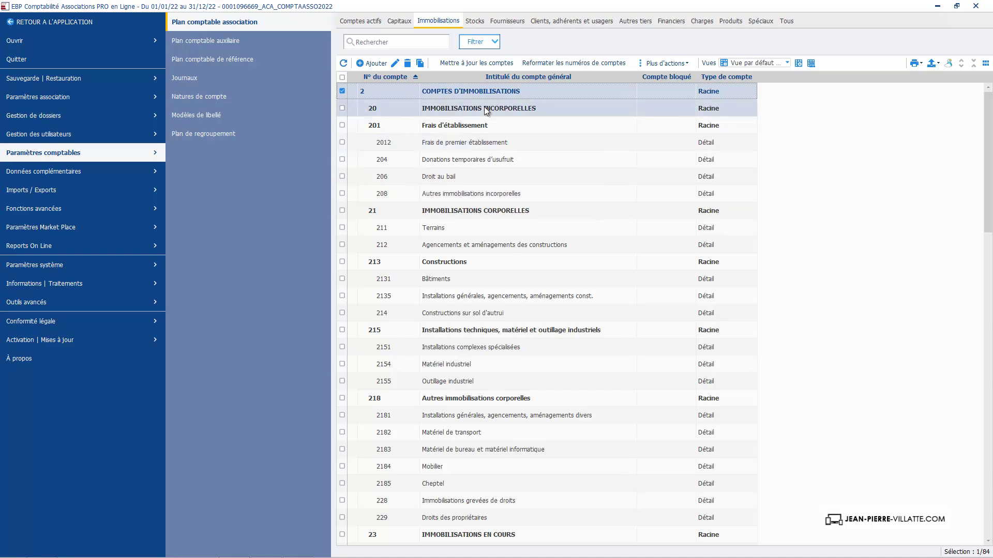
pyautogui.click(473, 25)
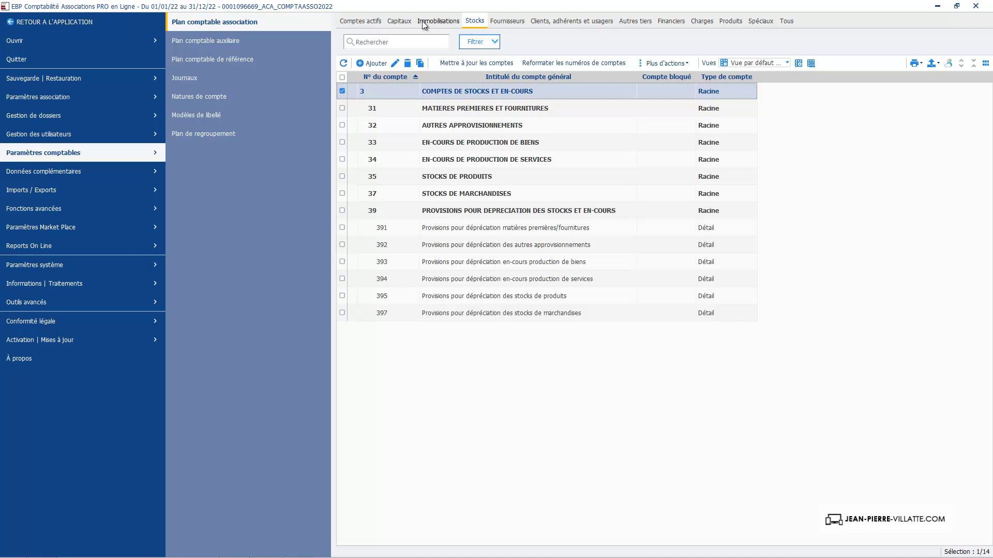
pyautogui.click(399, 21)
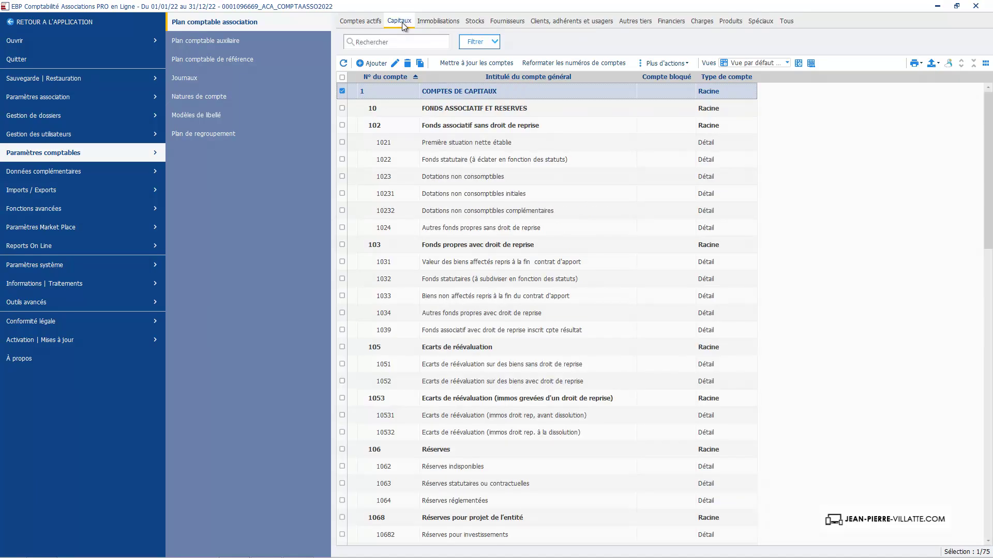
pyautogui.click(438, 22)
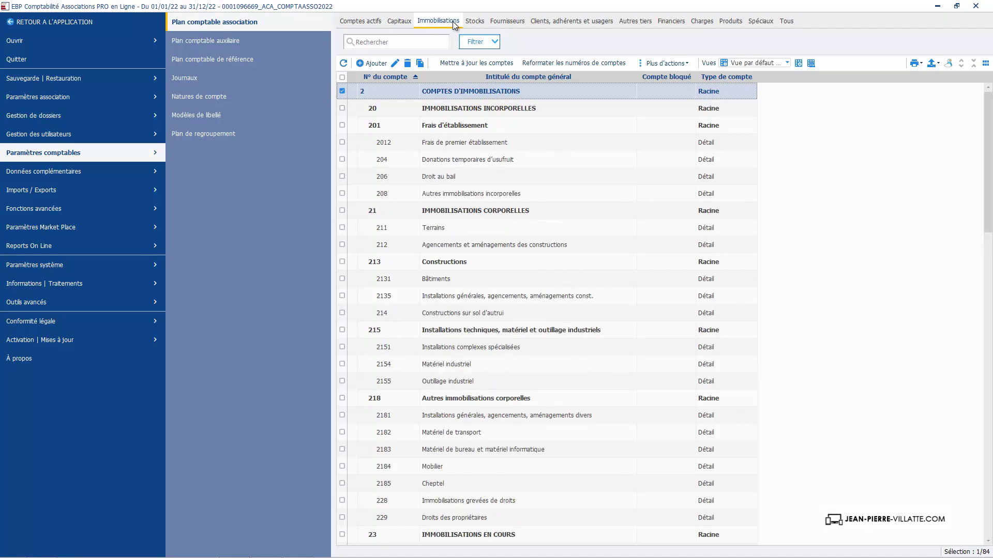
pyautogui.click(476, 22)
pyautogui.click(442, 21)
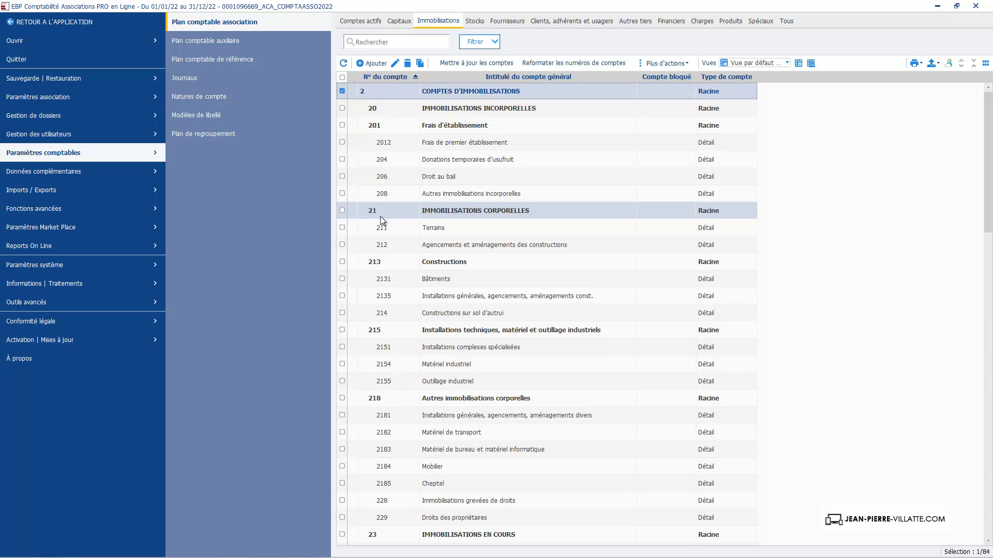
# Step: Start a new general account from the fixed asset accounts and enter 2183100 as its account number
pyautogui.click(380, 64)
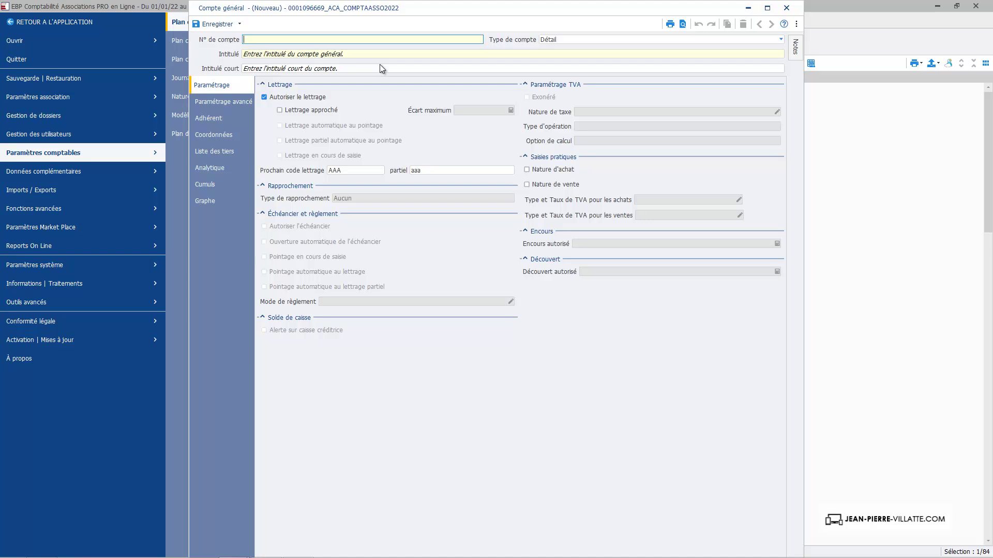
pyautogui.press('F4')
pyautogui.write('218')
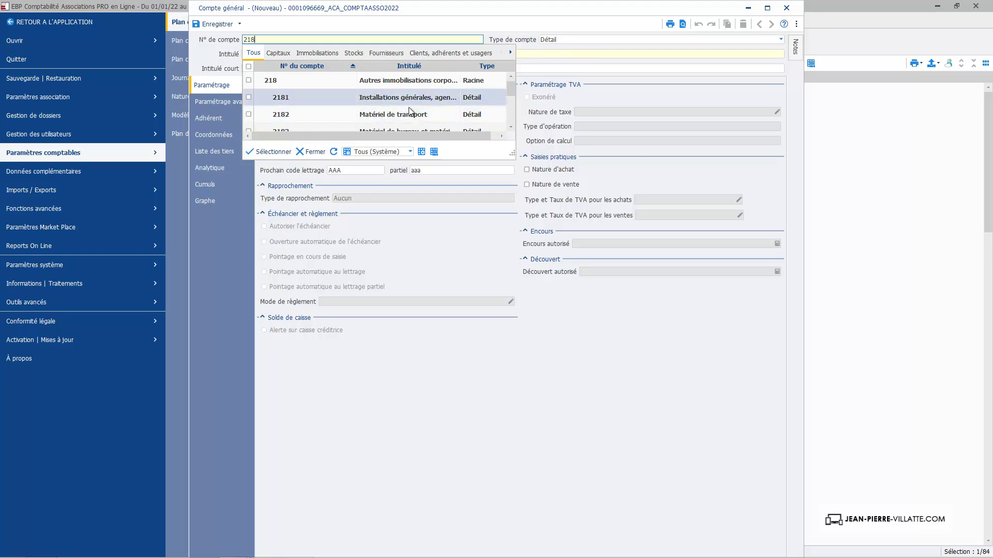
pyautogui.click(512, 127)
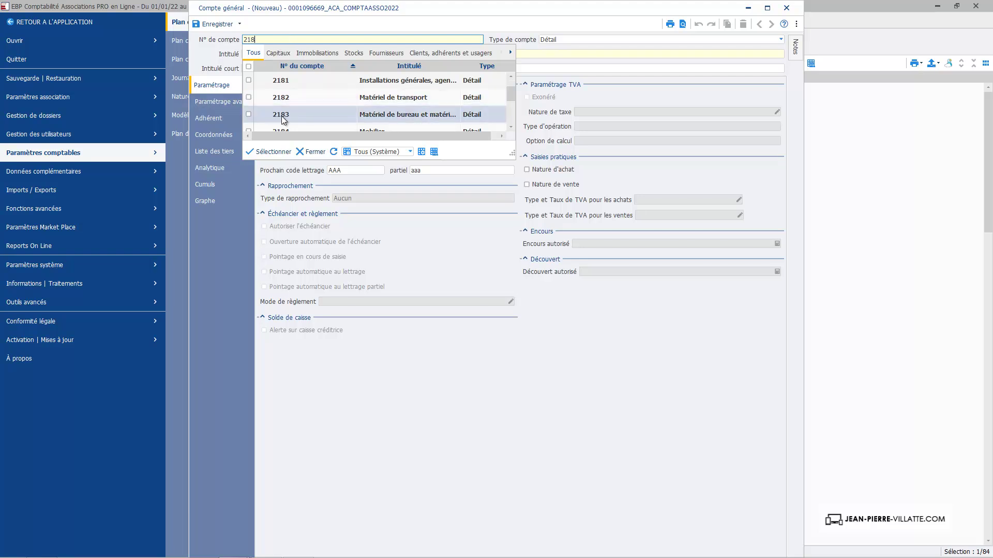
pyautogui.write('3')
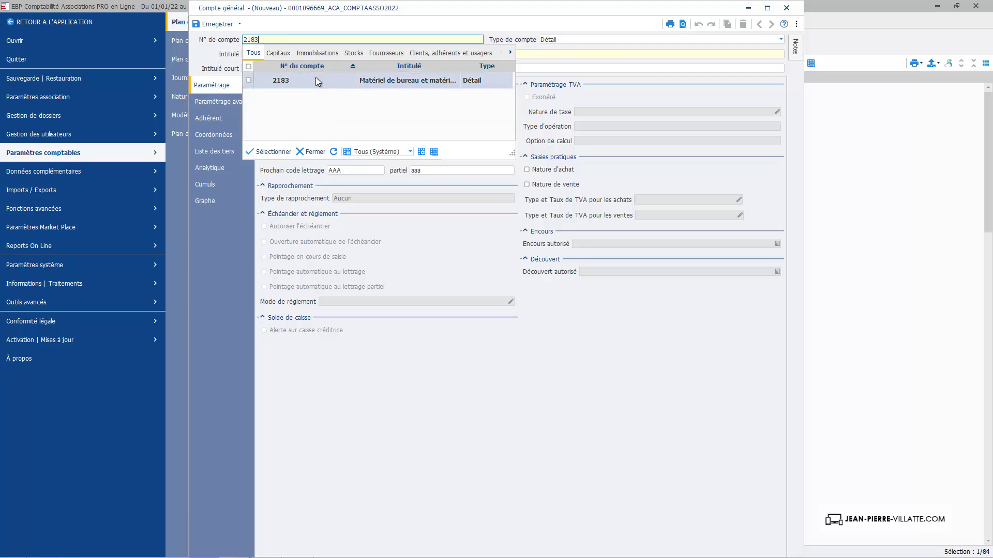
pyautogui.write('100')
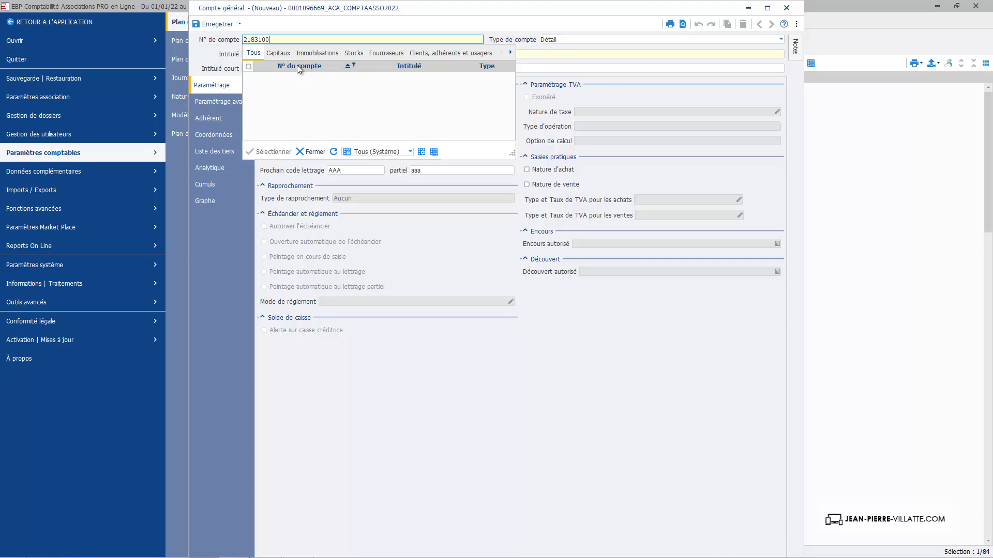
pyautogui.click(310, 150)
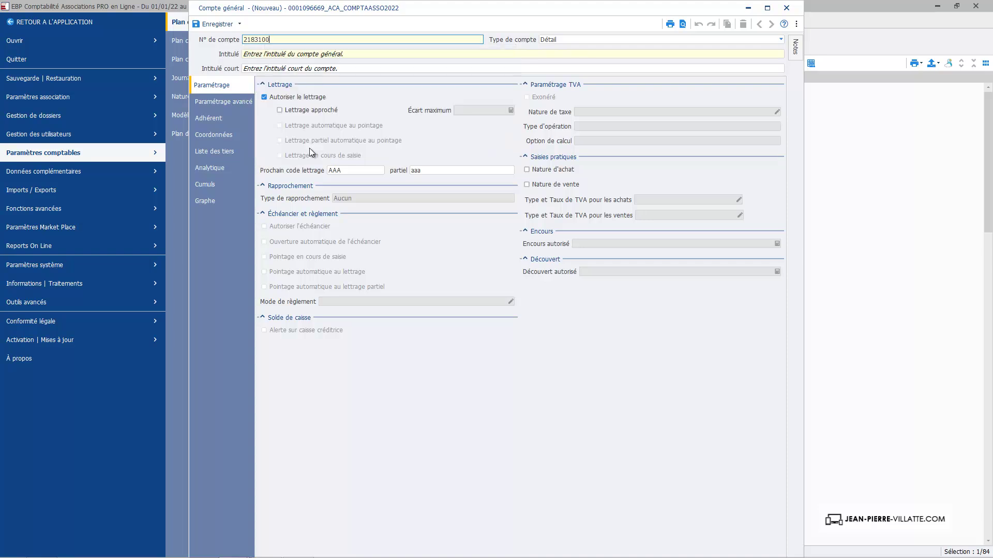
# Step: Title the new fixed asset account ORDINATEUR ASUS and carry the title over to its short title
pyautogui.click(315, 54)
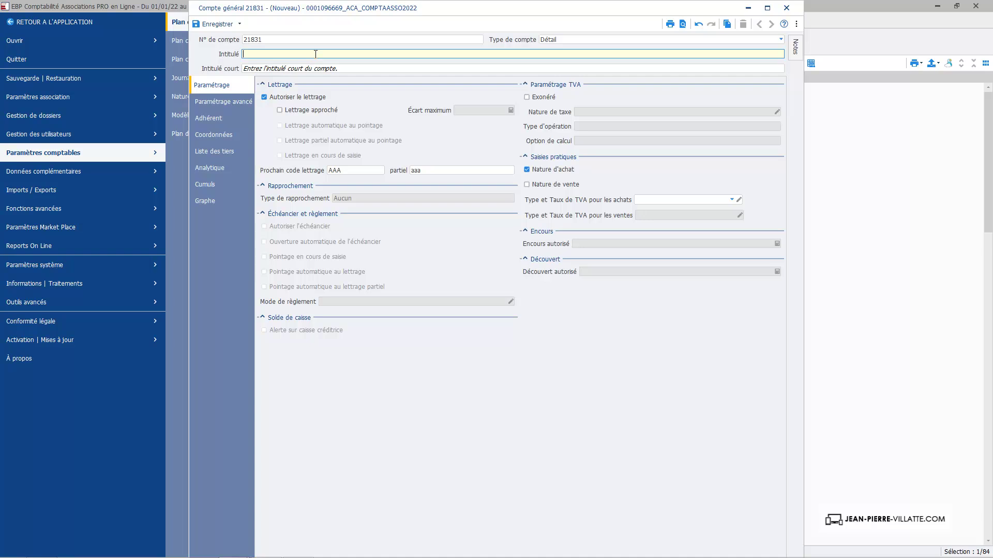
pyautogui.write('ORDINATEUR')
pyautogui.write('ASUS')
pyautogui.press('Tab')
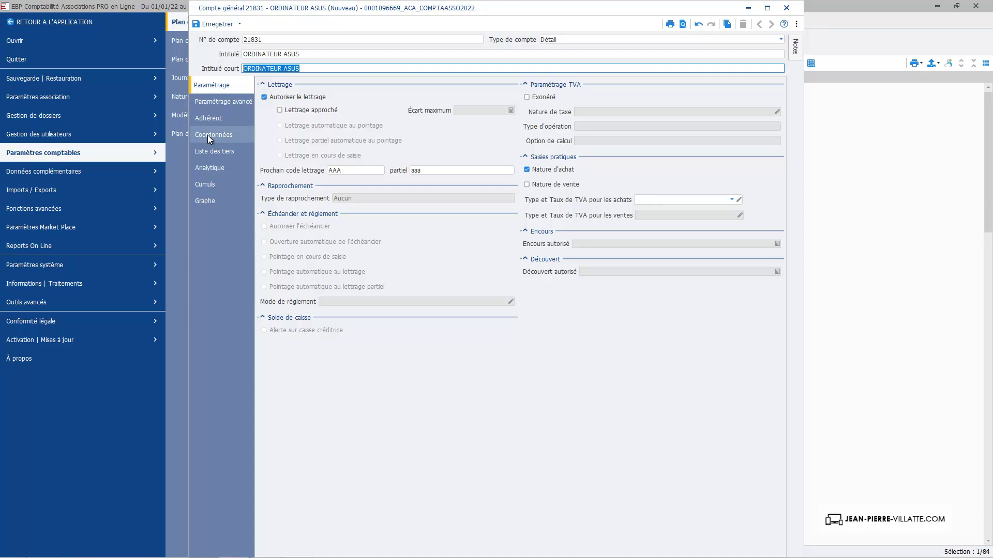
# Step: Review the new account's advanced settings, member, contact details, third-party list and analytical options
pyautogui.click(222, 103)
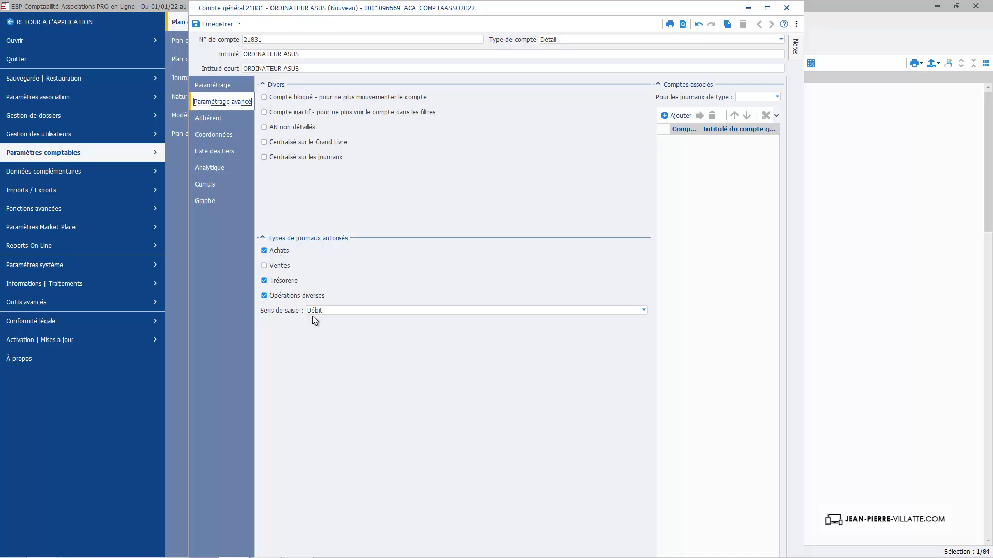
pyautogui.click(209, 118)
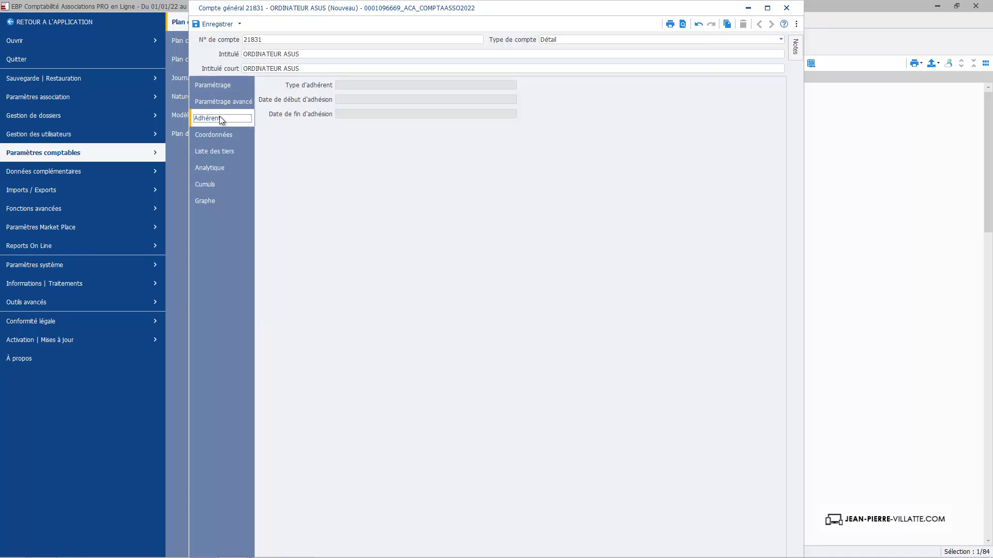
pyautogui.click(209, 139)
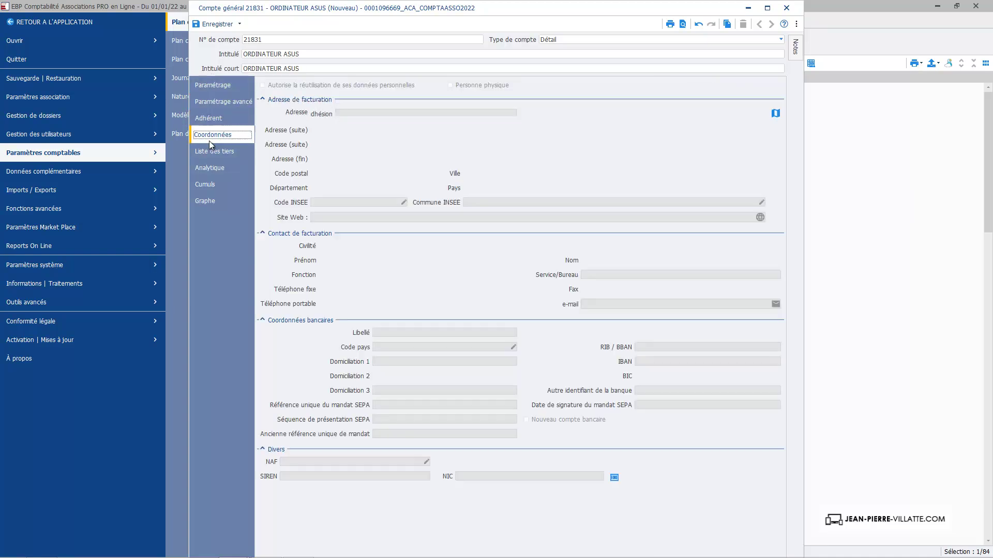
pyautogui.click(225, 156)
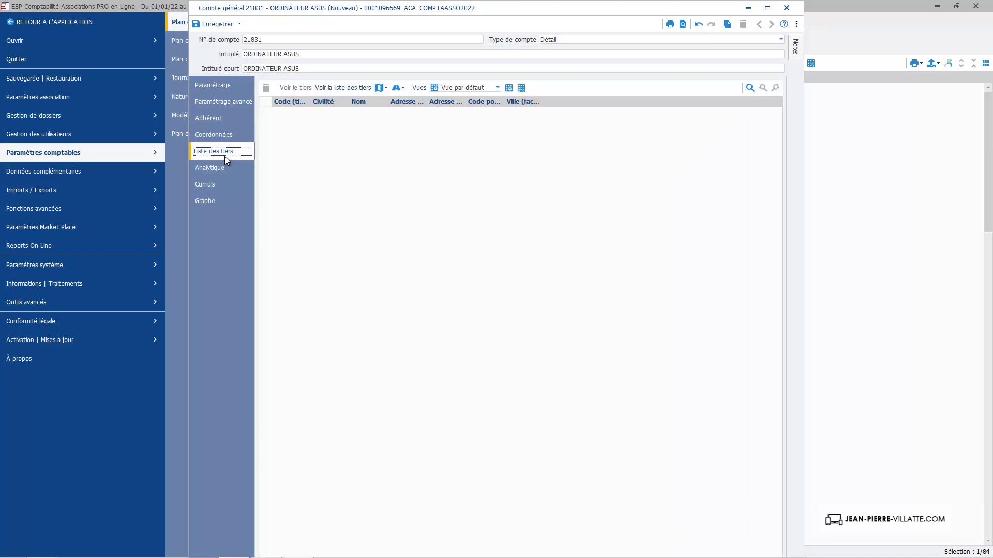
pyautogui.click(222, 174)
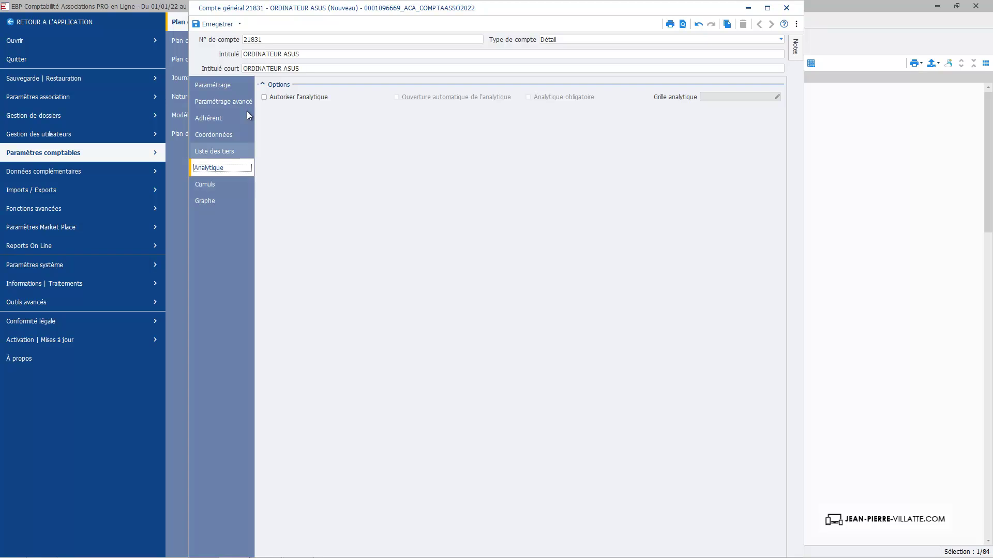
# Step: Return to the ORDINATEUR ASUS account's main settings, save the account and close its form
pyautogui.click(219, 88)
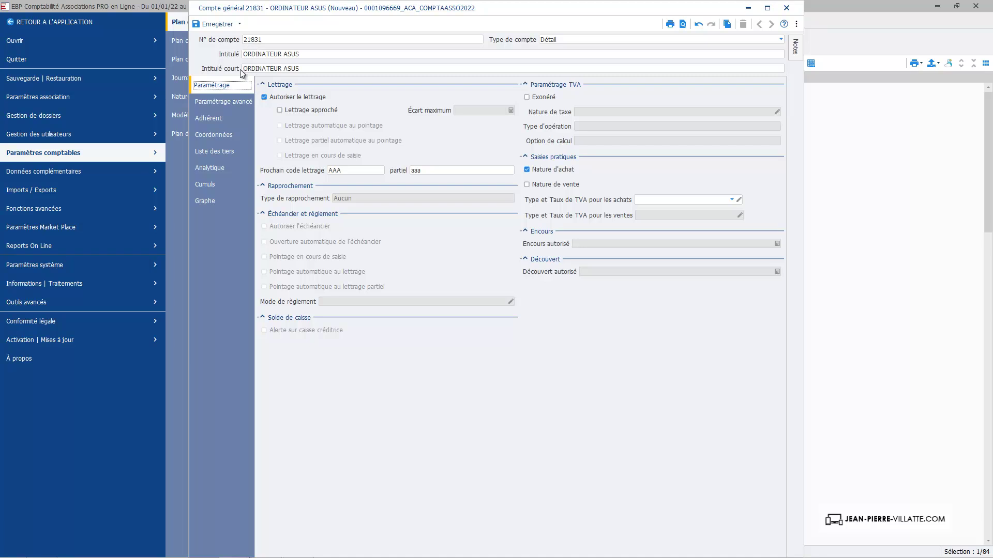
pyautogui.click(212, 25)
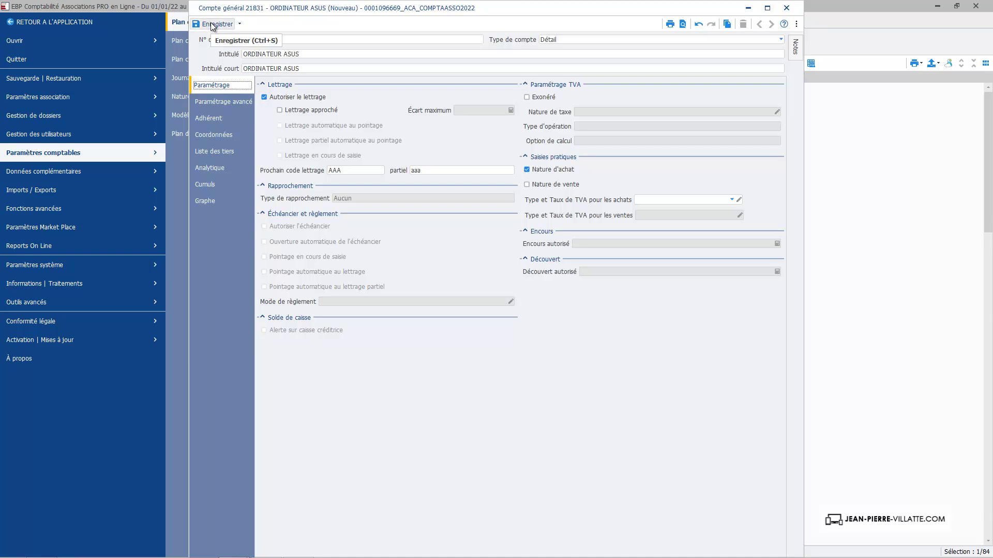
pyautogui.click(787, 9)
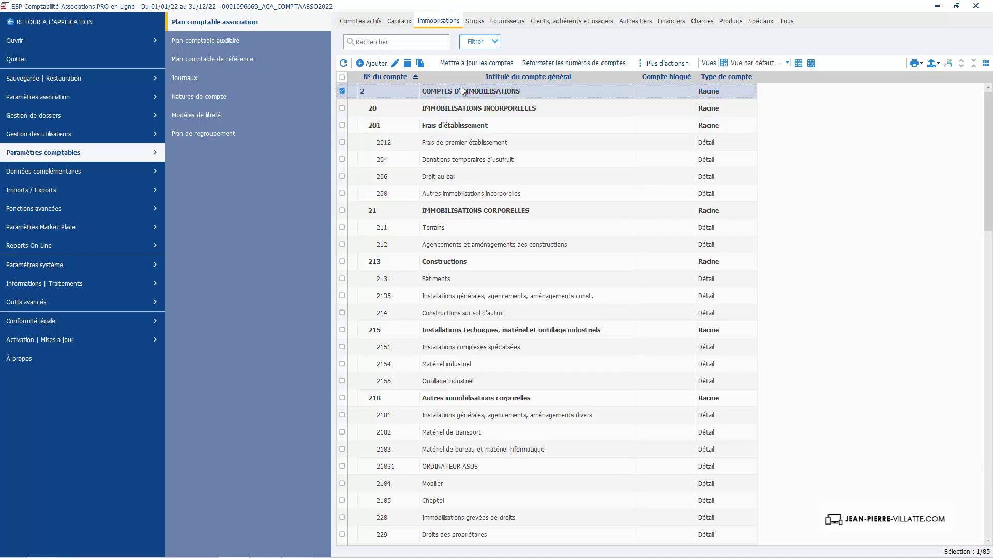
# Step: Search the fixed asset accounts for 218 to check the new account, and clear the search
pyautogui.click(395, 42)
pyautogui.write('2')
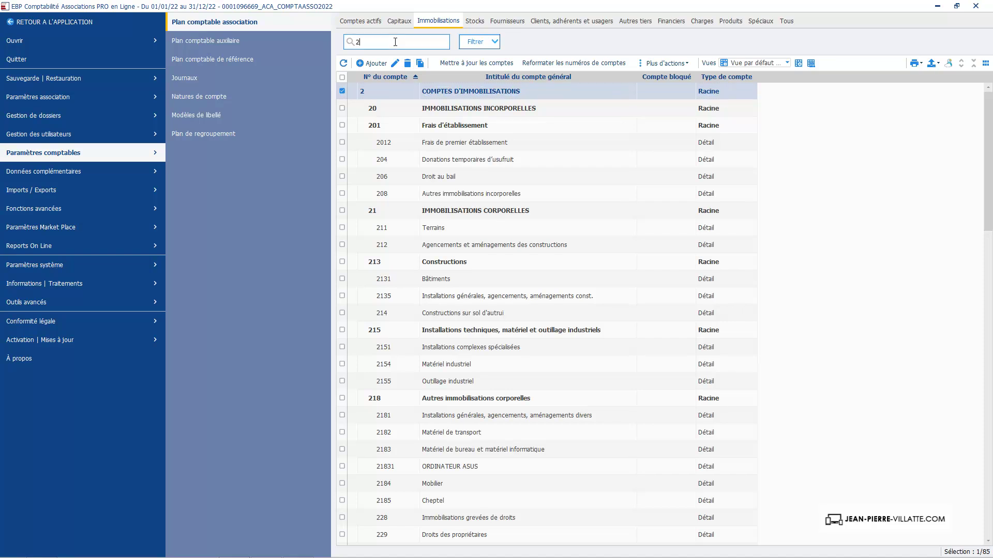
pyautogui.write('18')
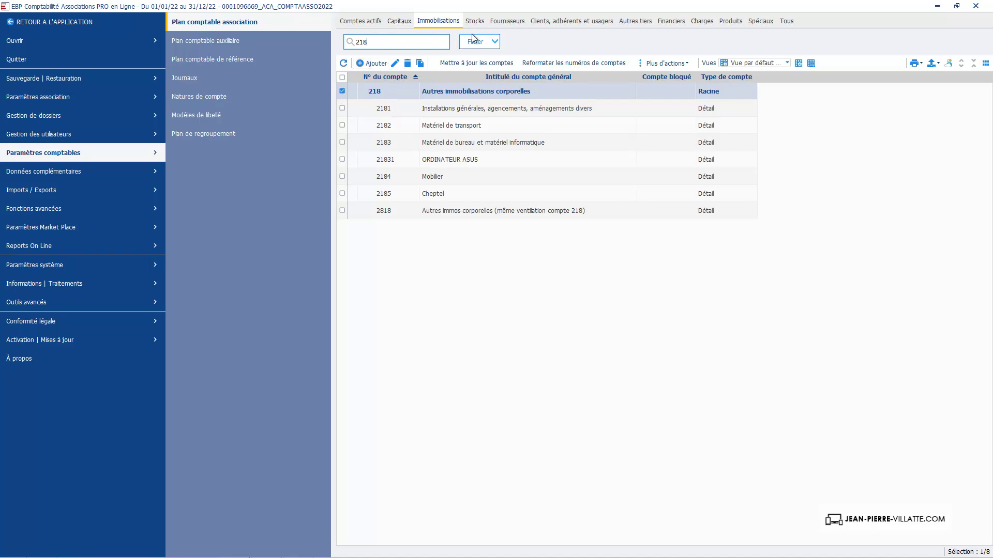
pyautogui.press('BackSpace')
pyautogui.press('BackSpace')
pyautogui.press('BackSpace')
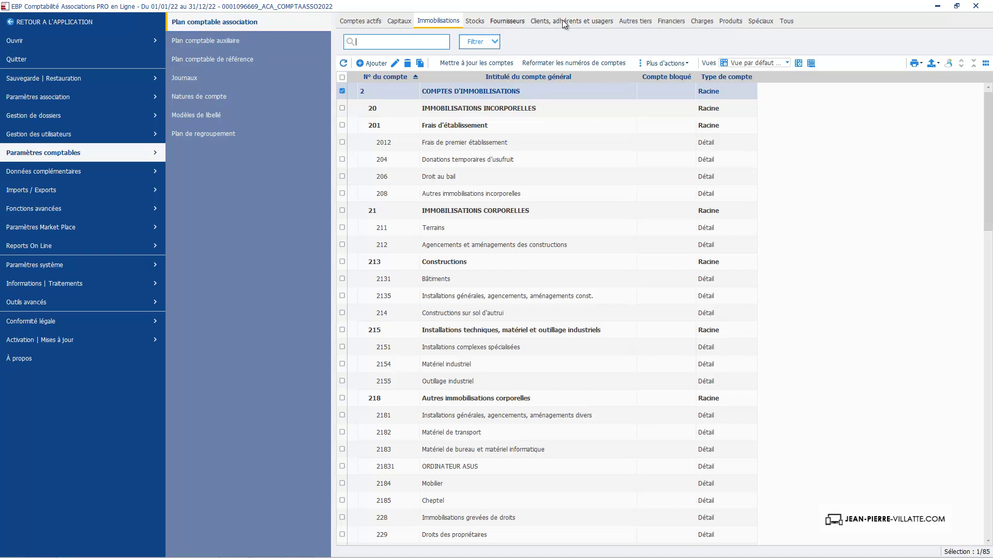
# Step: Start a new general account from the supplier accounts and enter 401ORANGE as its account number
pyautogui.click(580, 20)
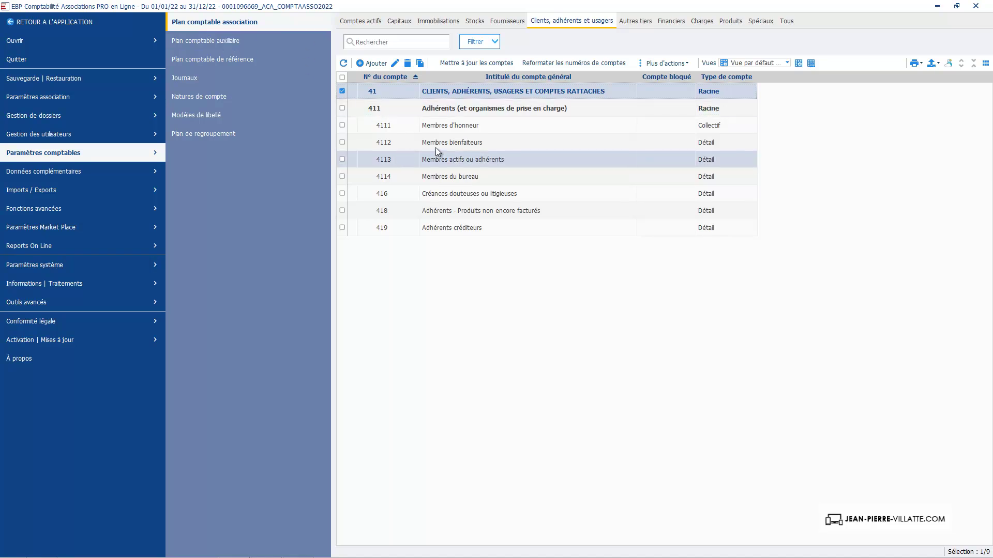
pyautogui.click(507, 23)
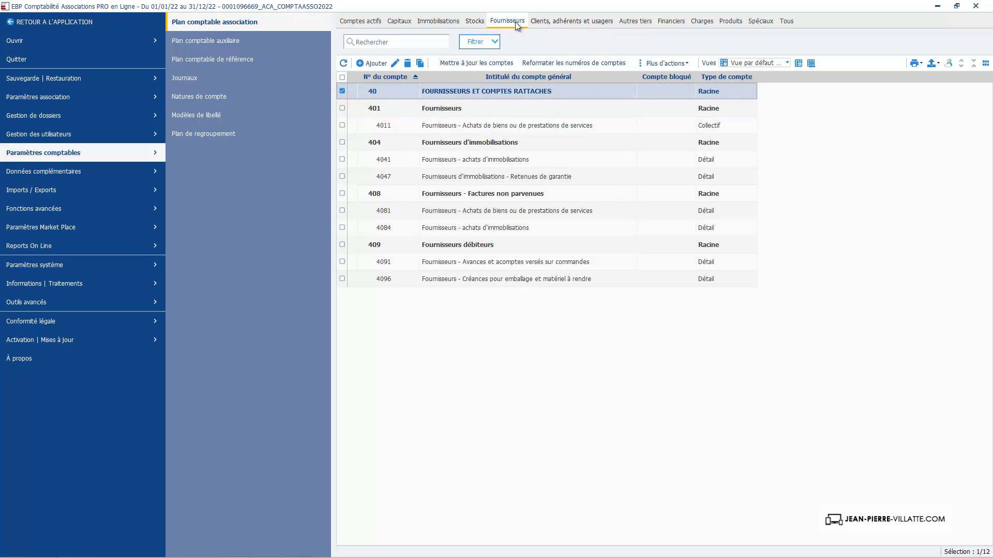
pyautogui.click(375, 63)
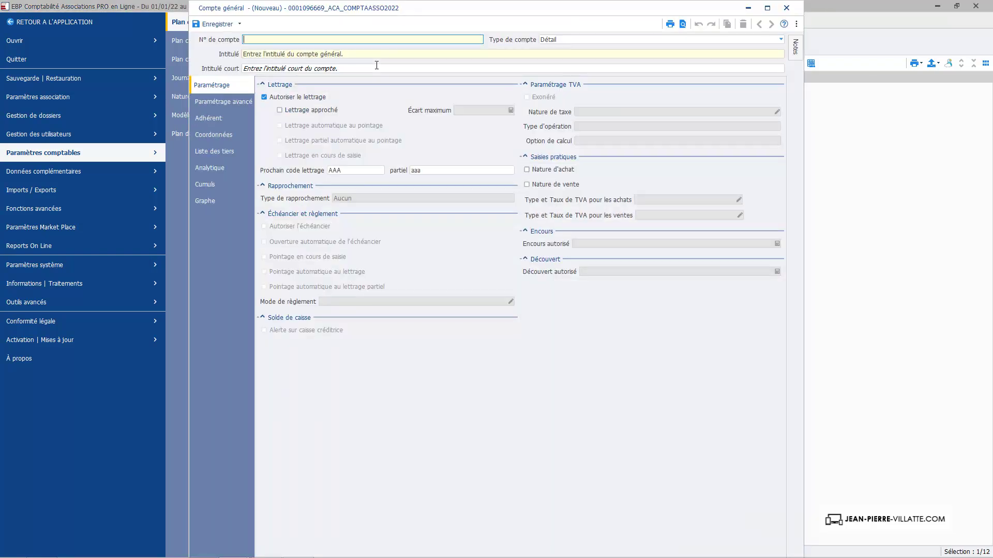
pyautogui.write('401')
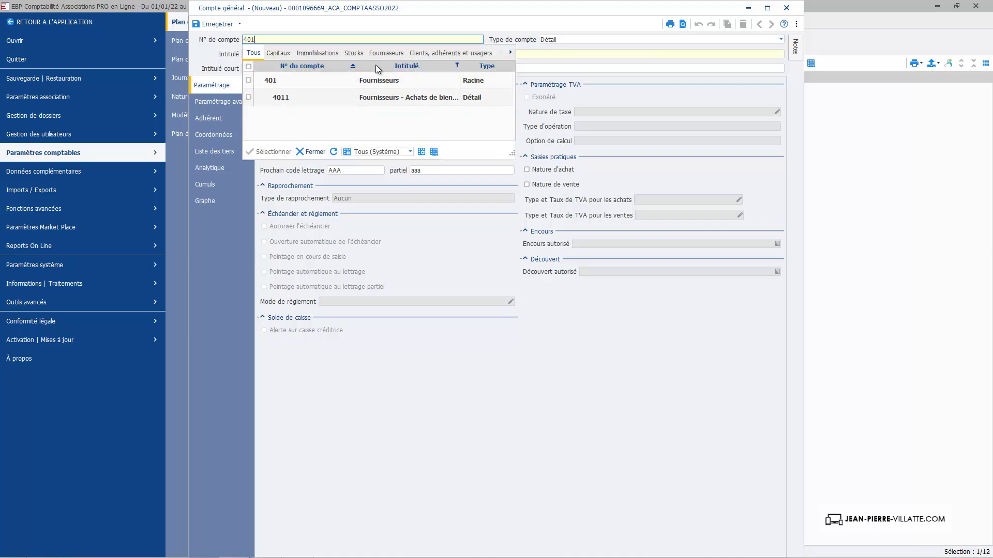
pyautogui.write('ORANGE')
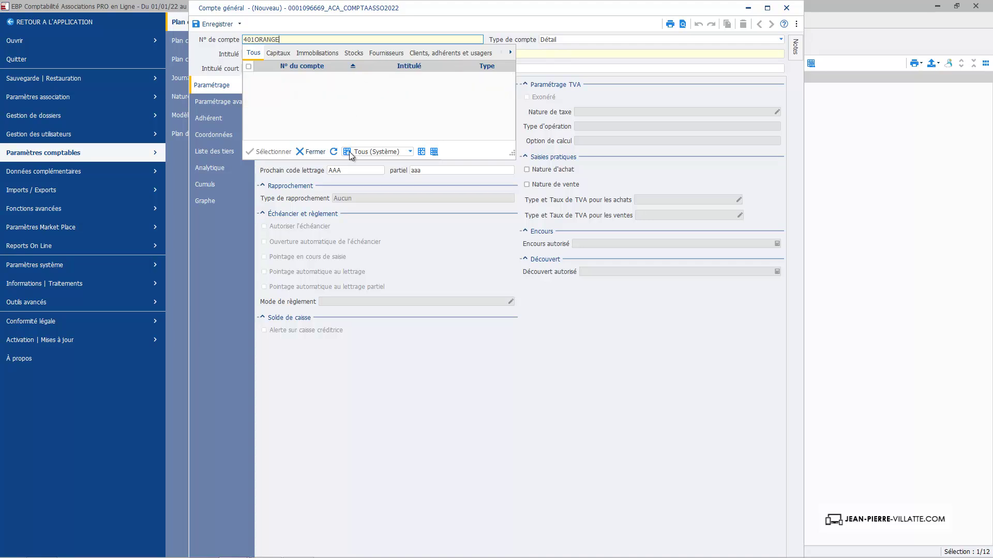
pyautogui.click(316, 151)
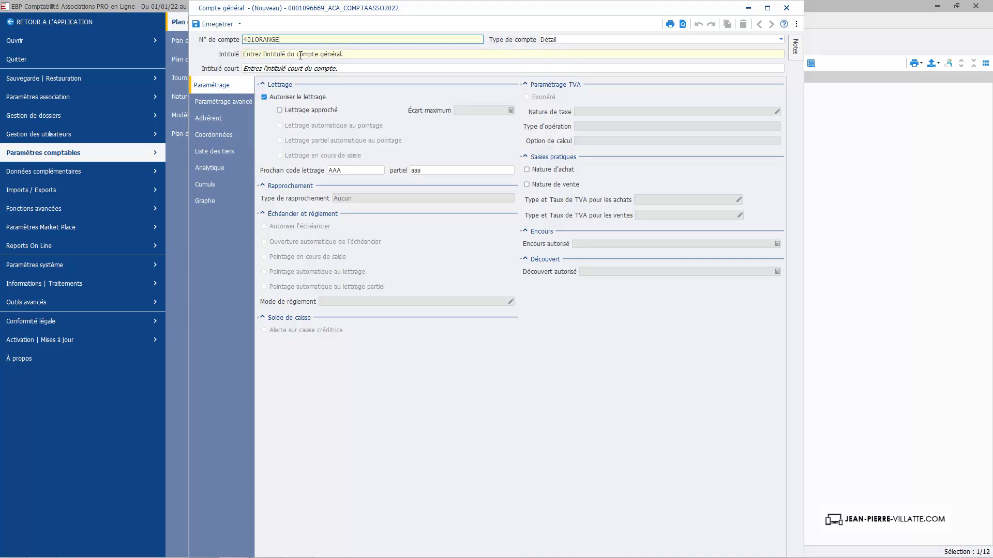
# Step: Title the new supplier account ORANGE and carry the title over to its short title
pyautogui.click(300, 55)
pyautogui.write('ORANGE')
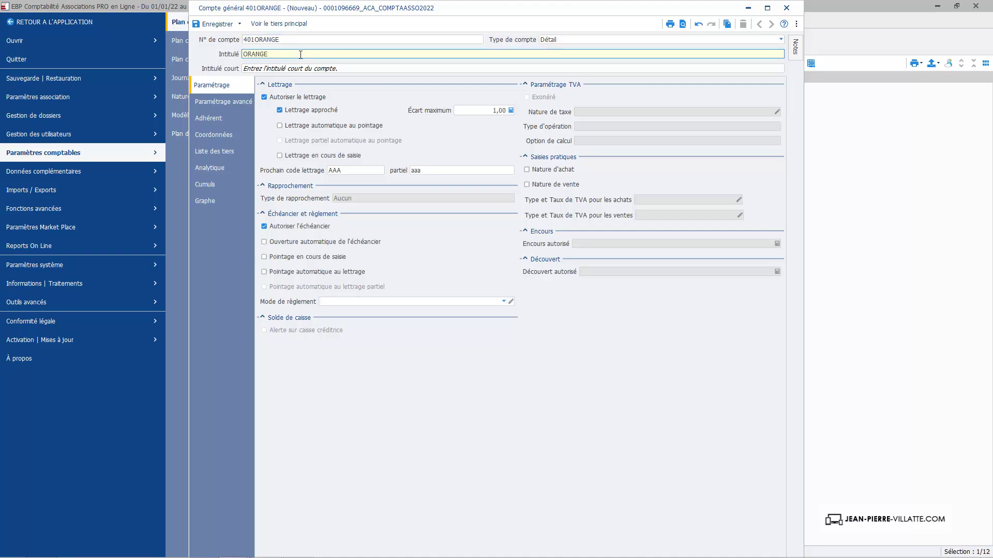
pyautogui.press('Tab')
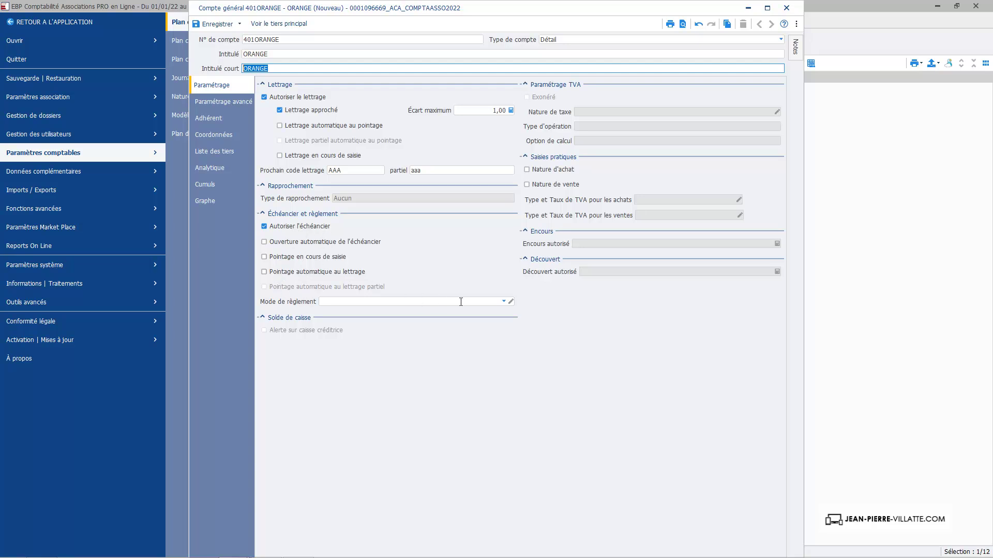
# Step: Create a new payment mode from the supplier account with code VIR30F and label Virement à 30 jours fin de mois
pyautogui.click(506, 304)
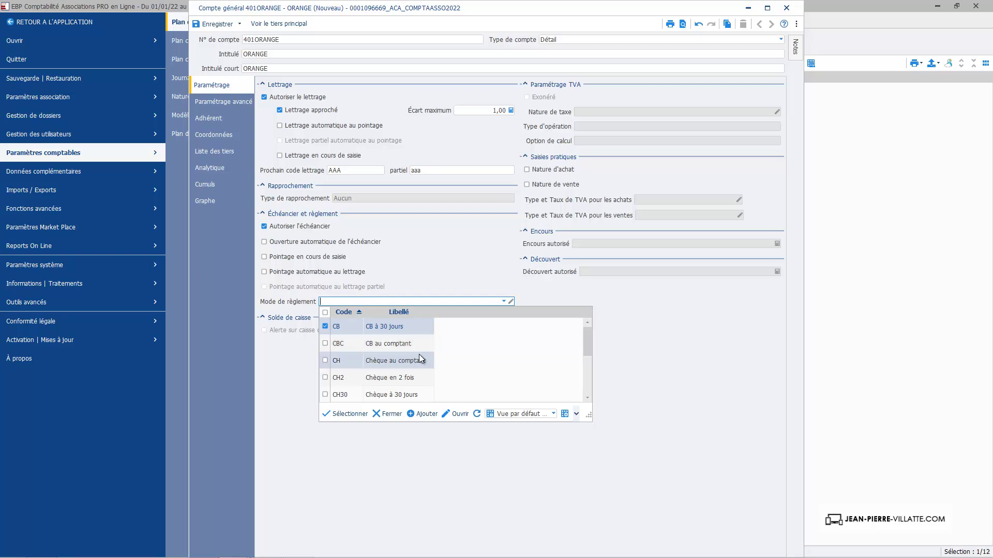
pyautogui.click(425, 416)
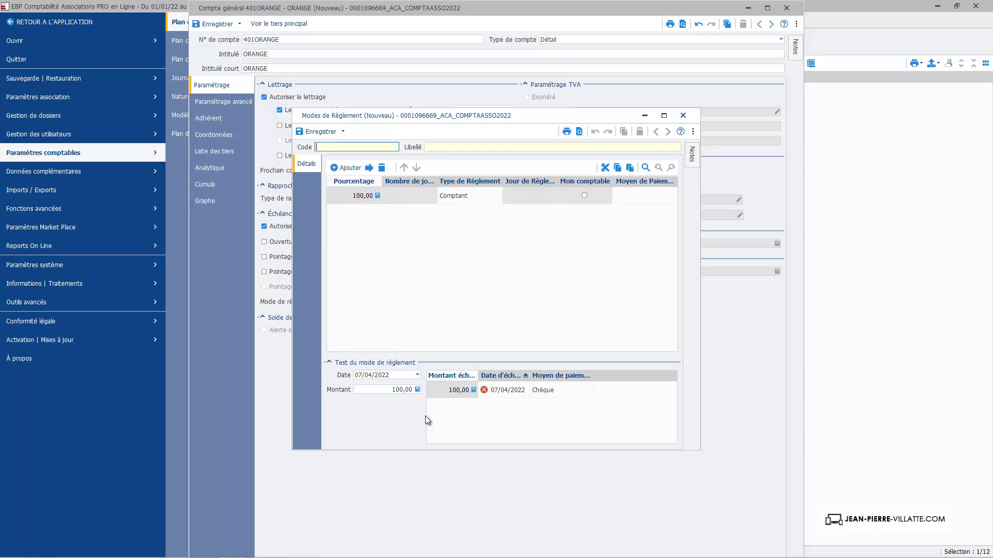
pyautogui.write('VIR30F')
pyautogui.click(476, 147)
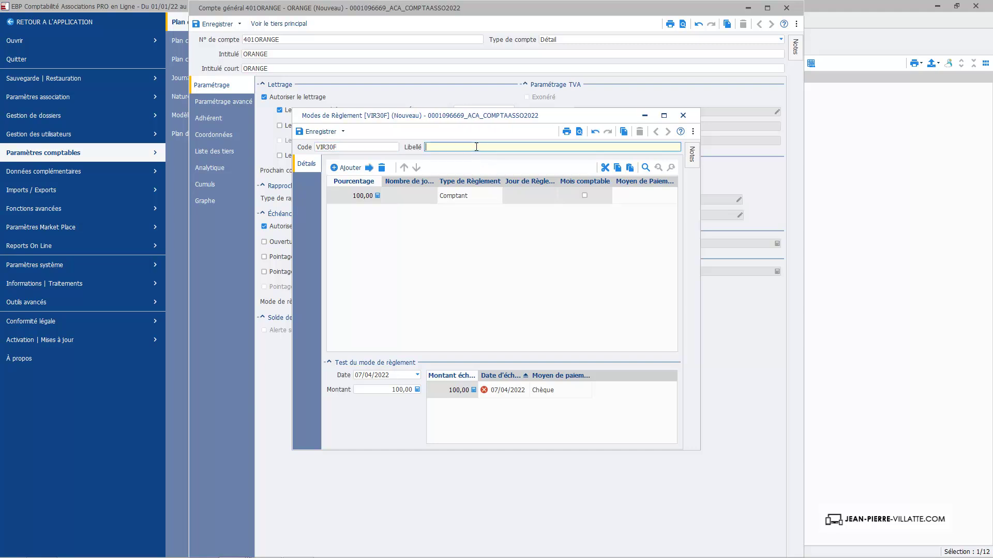
pyautogui.write('Virement à 30 jours fin de mois')
pyautogui.press('Tab')
# Step: Set the payment mode's settlement type to Fin de mois and its number of days to 30
pyautogui.click(457, 195)
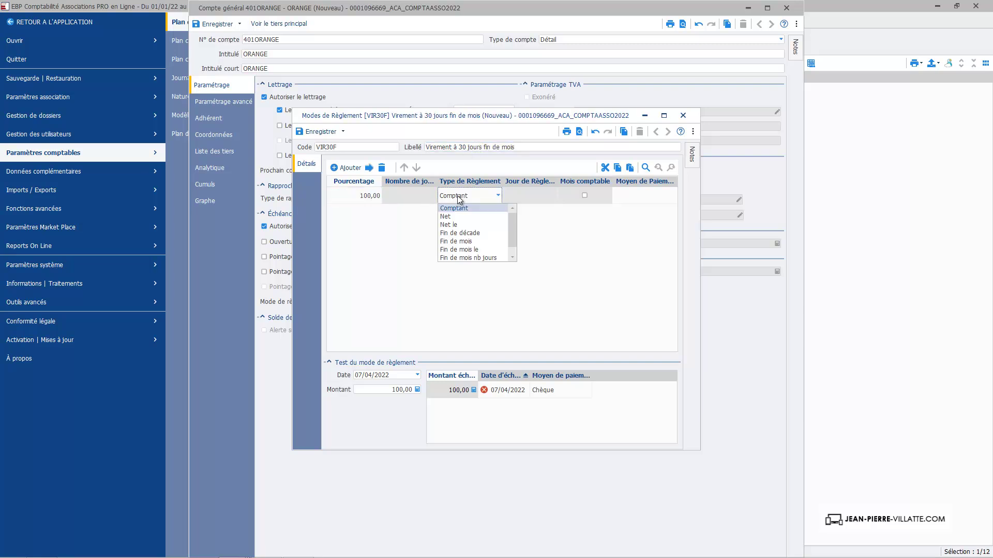
pyautogui.click(457, 242)
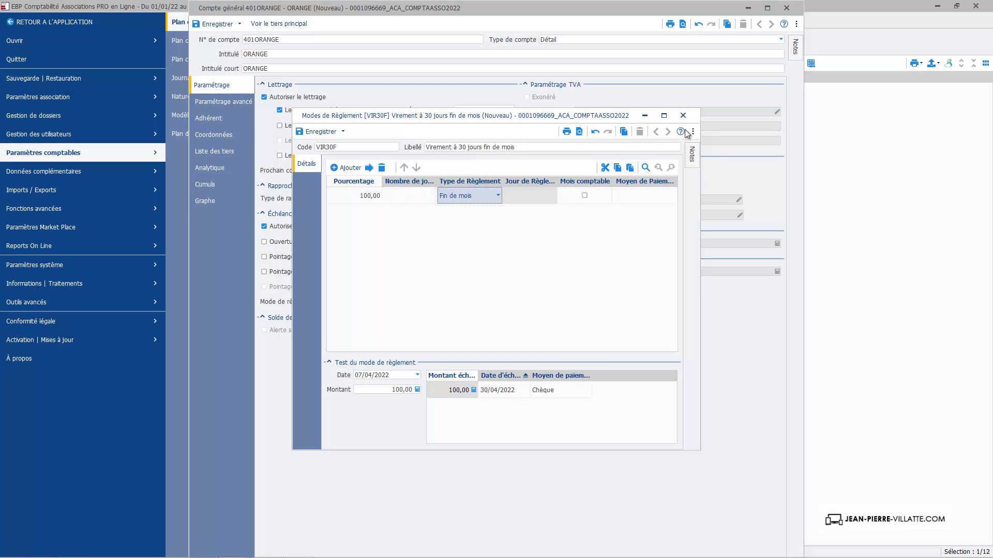
pyautogui.click(664, 116)
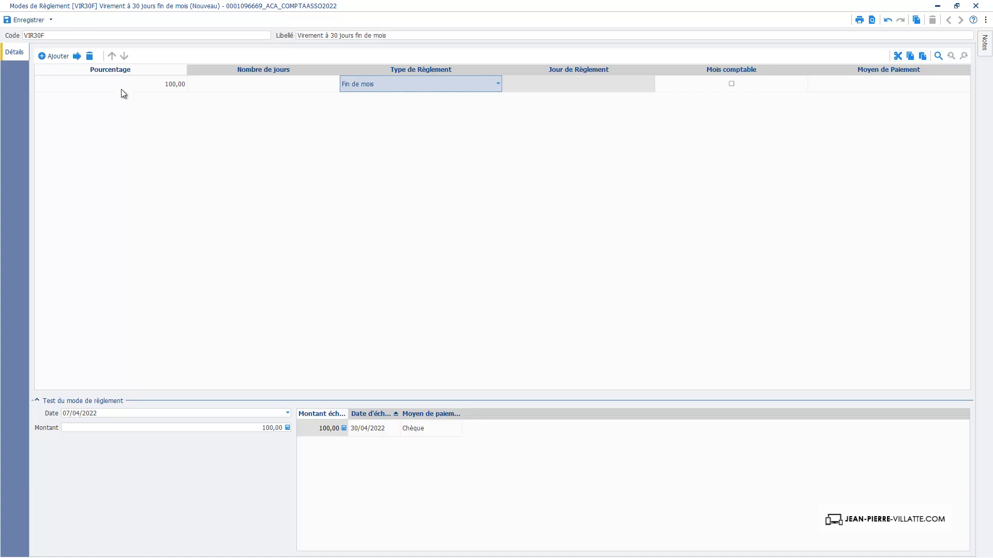
pyautogui.click(261, 92)
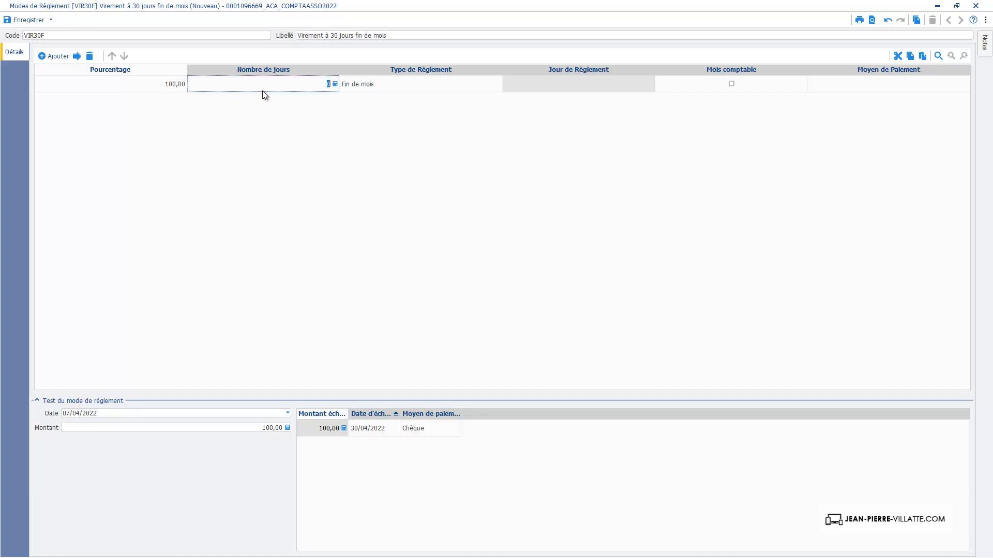
pyautogui.write('30')
pyautogui.press('Tab')
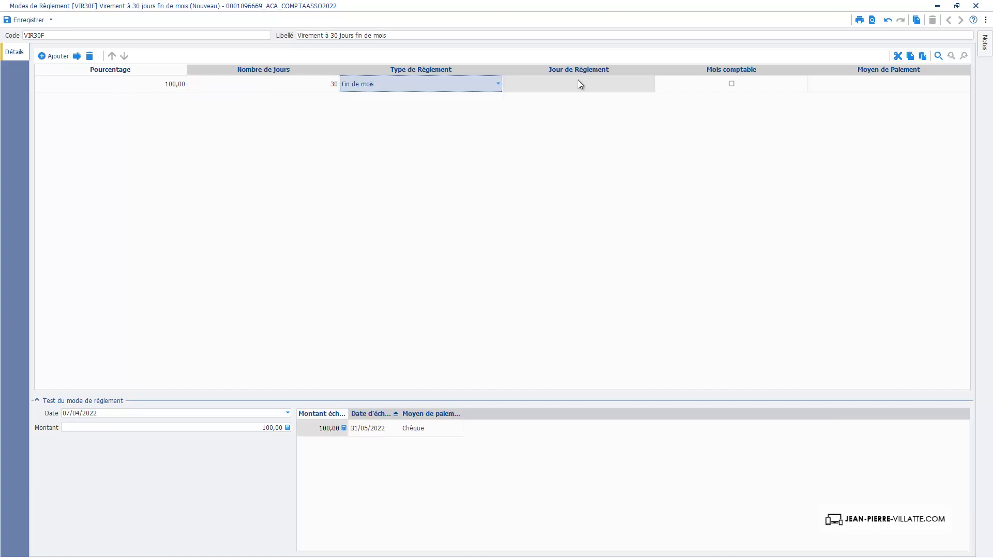
# Step: Choose Virement SEPA as the payment mode's means of payment, then save and close the payment mode
pyautogui.click(846, 89)
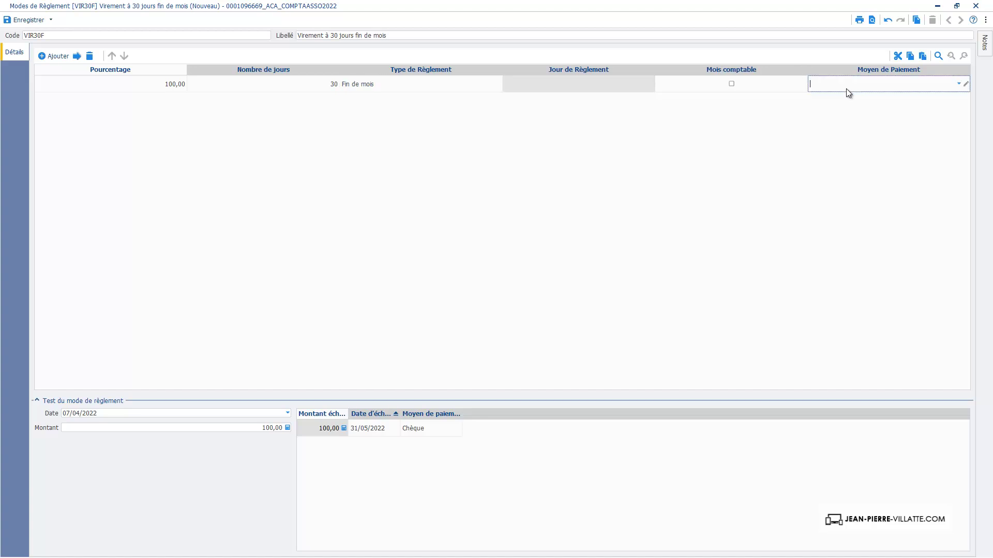
pyautogui.click(960, 84)
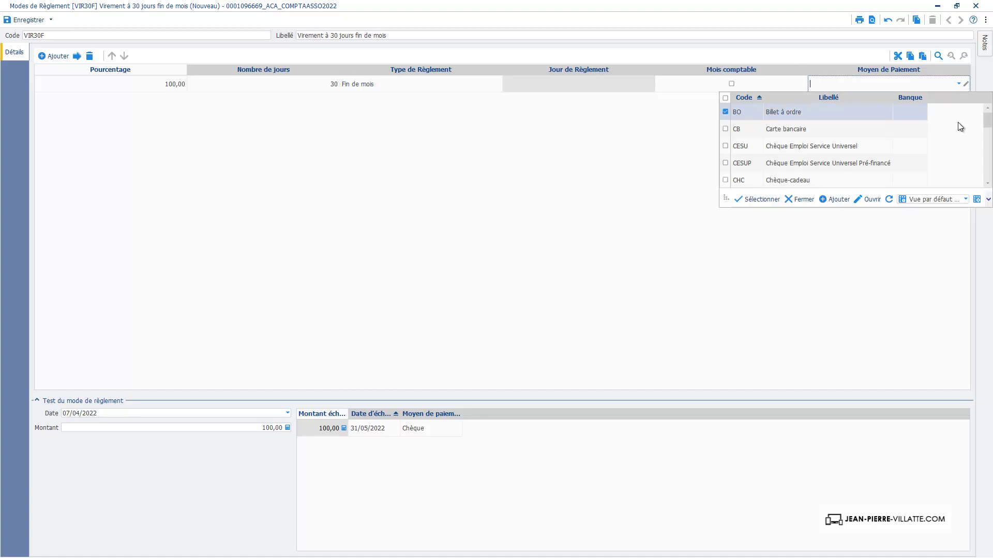
pyautogui.moveTo(986, 125); pyautogui.dragTo(985, 166)
pyautogui.doubleClick(828, 163)
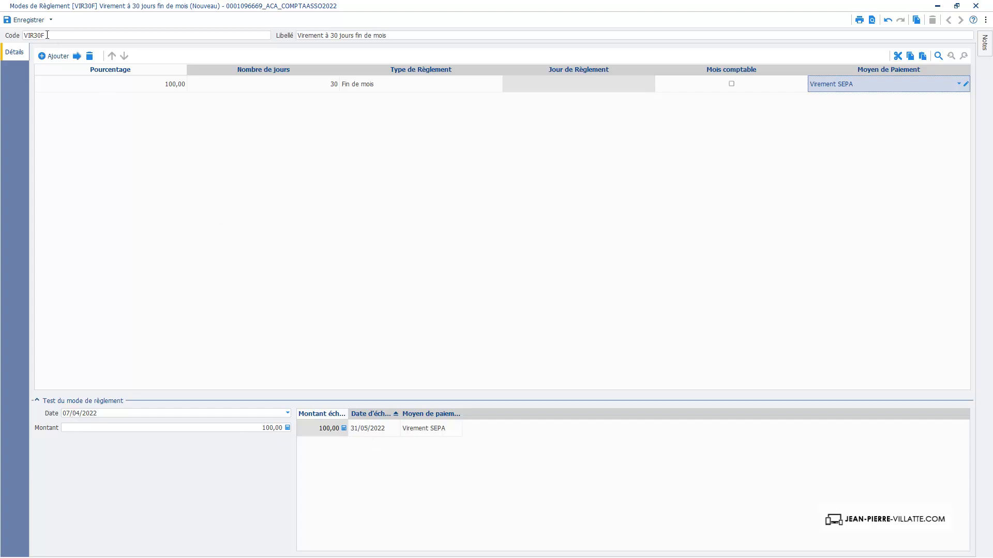
pyautogui.click(29, 20)
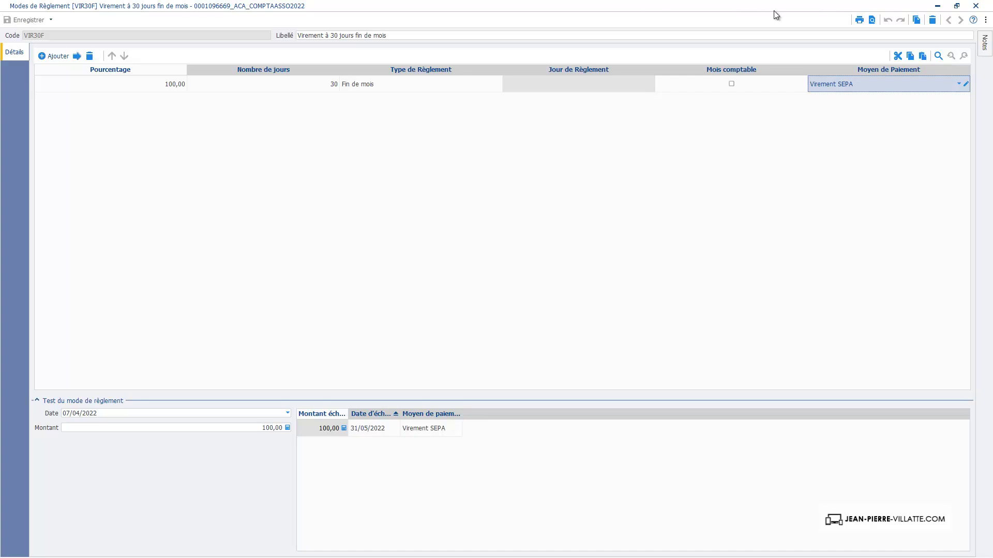
pyautogui.click(976, 7)
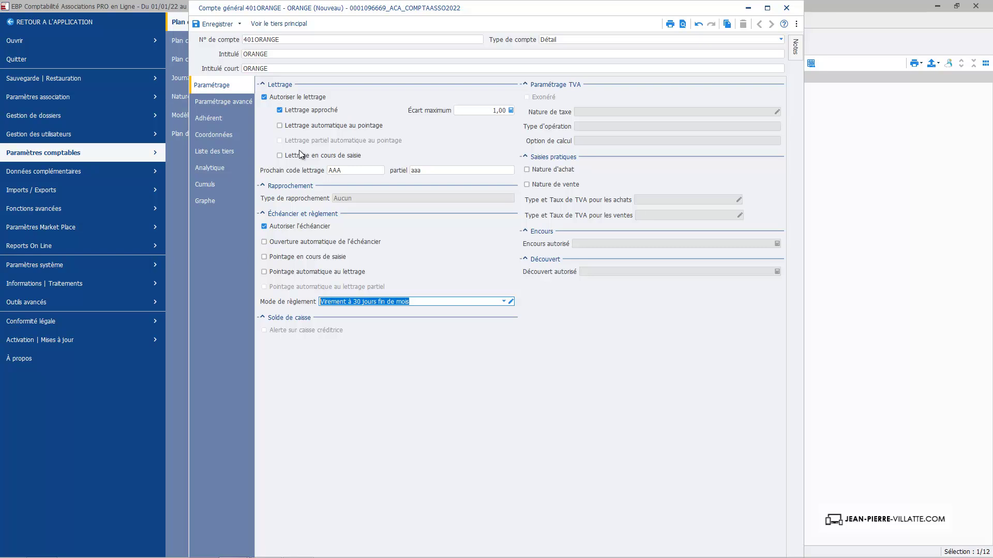
# Step: Review the ORANGE account's settings from the advanced parameters through to the analytical options, then save and close the account
pyautogui.click(219, 103)
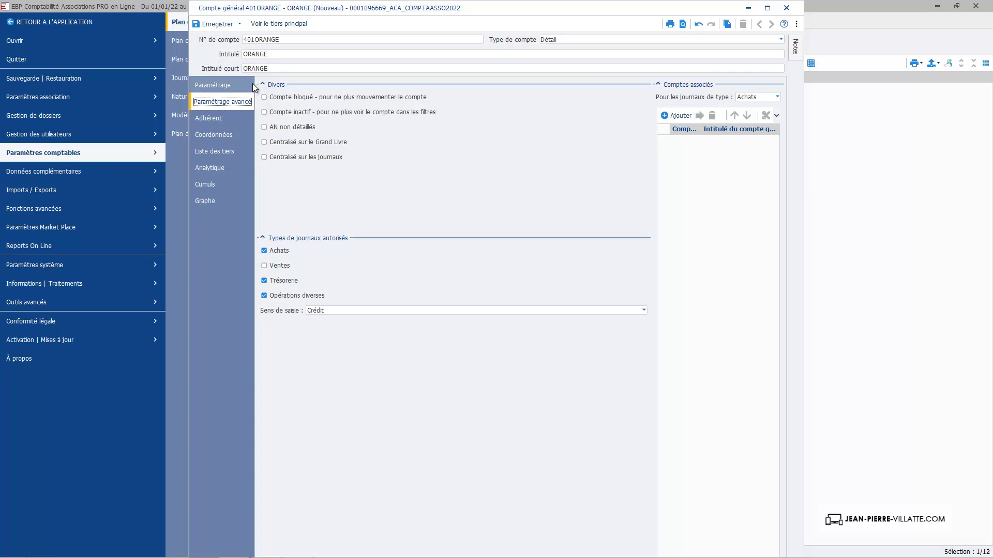
pyautogui.click(212, 119)
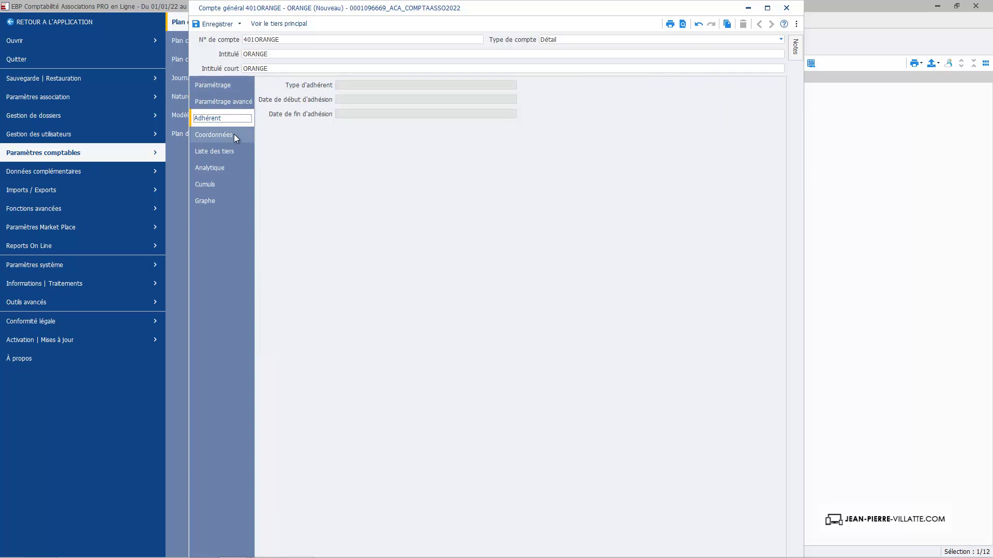
pyautogui.click(234, 134)
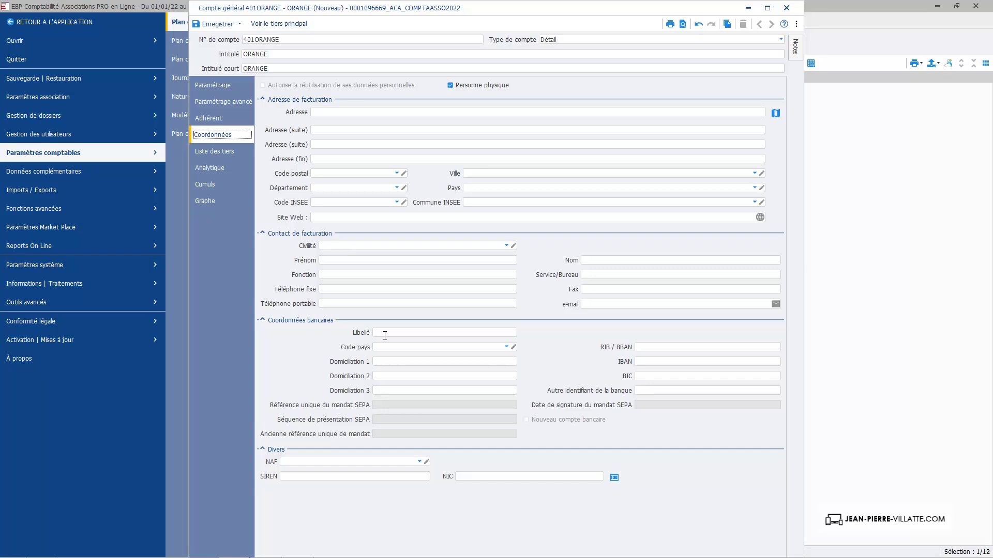
pyautogui.click(226, 152)
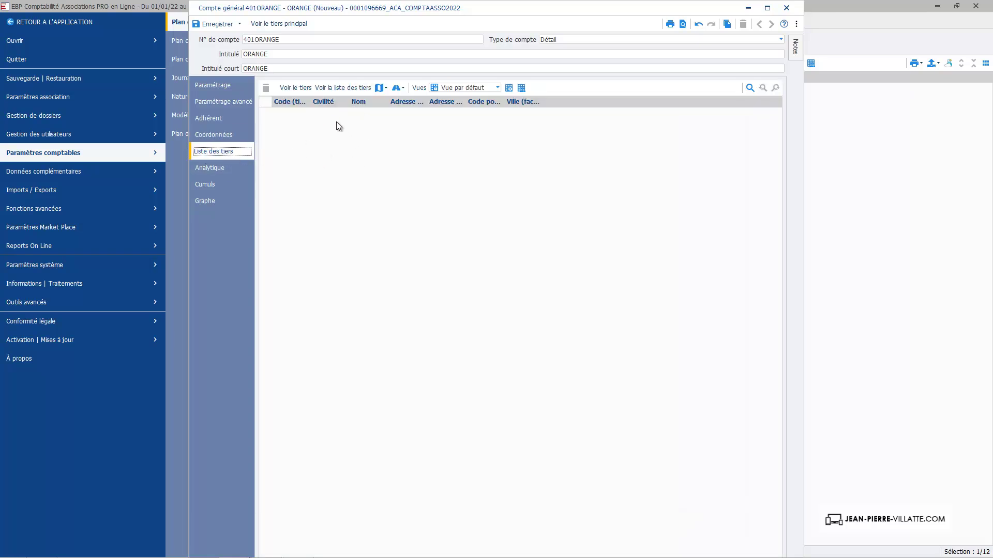
pyautogui.click(209, 169)
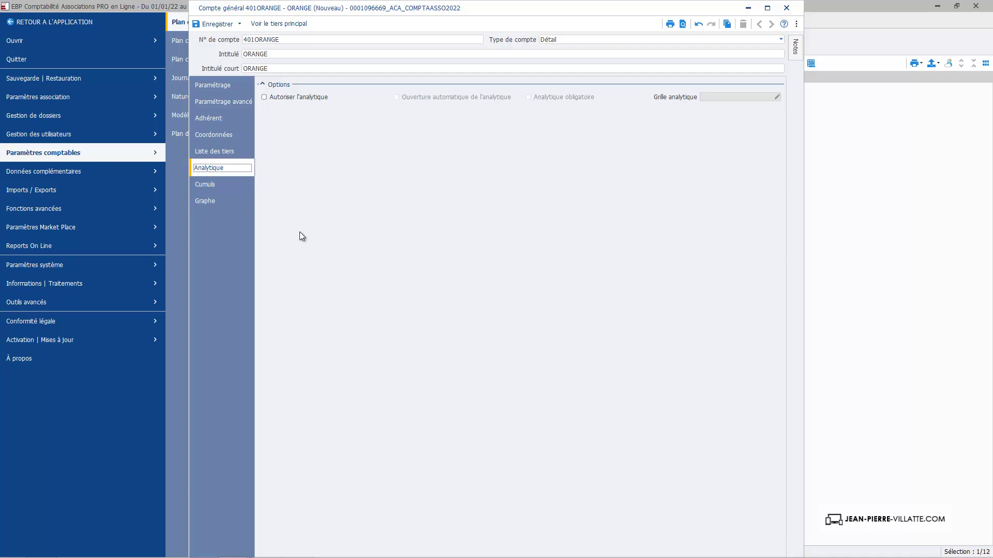
pyautogui.click(217, 24)
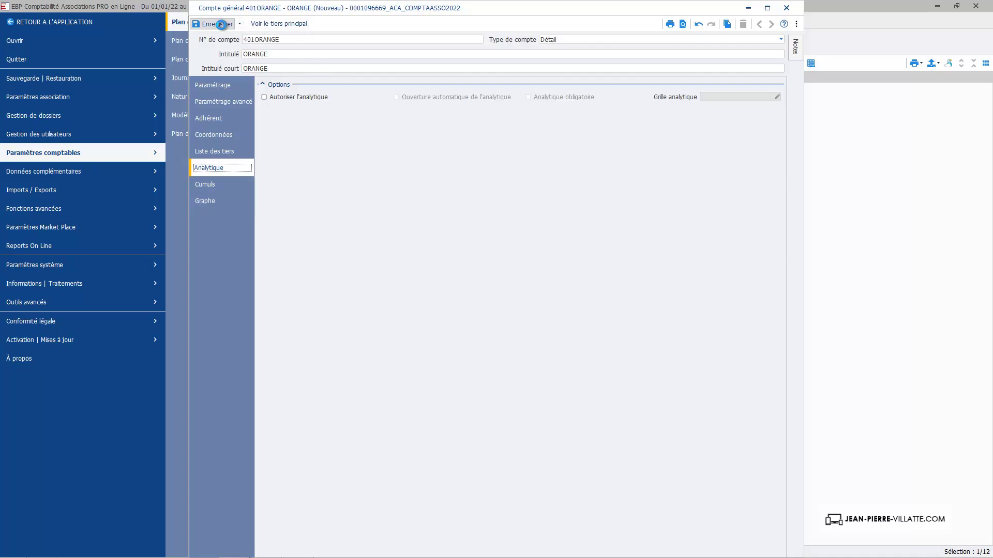
pyautogui.click(785, 7)
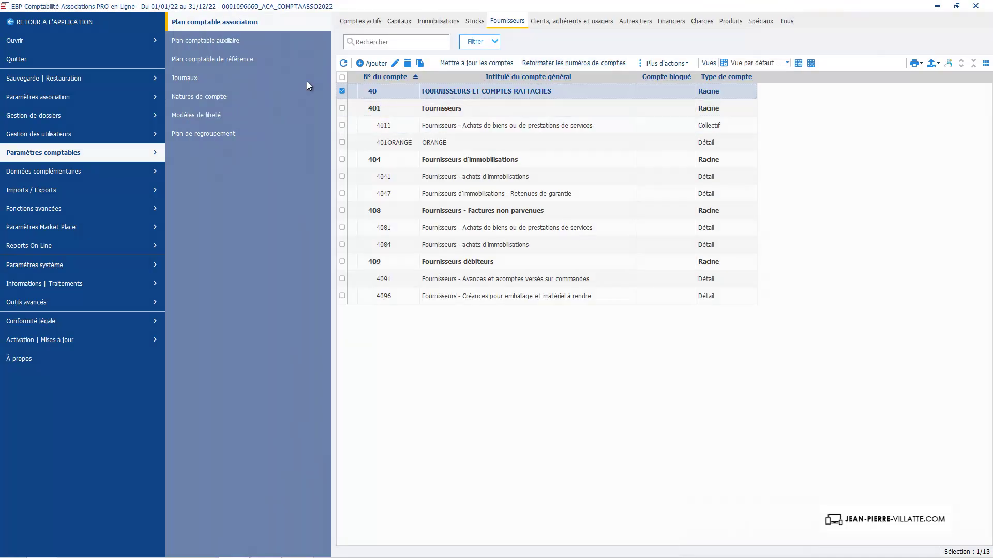
# Step: Start a new general account from the clients and members accounts, numbered 411 followed by the member's surname
pyautogui.click(221, 41)
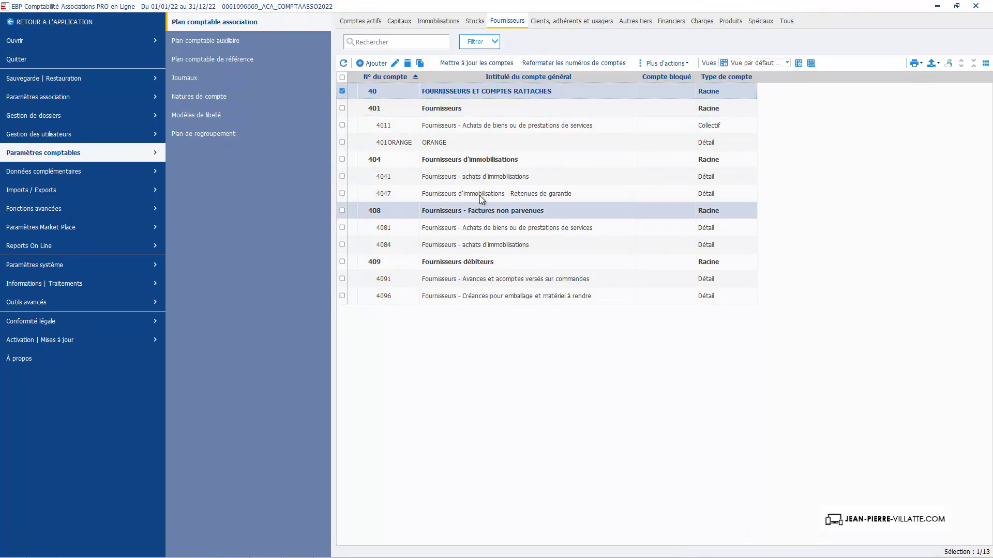
pyautogui.click(541, 23)
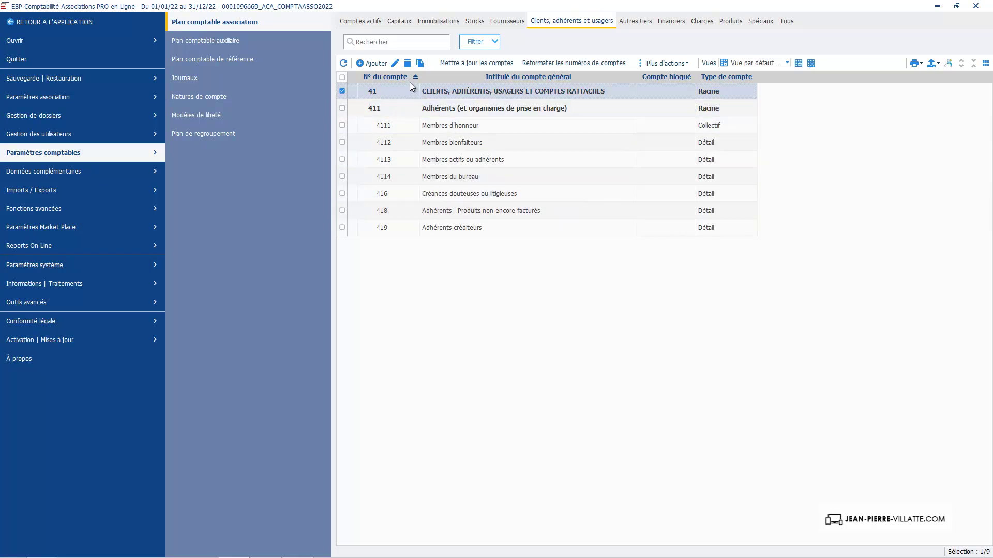
pyautogui.click(375, 63)
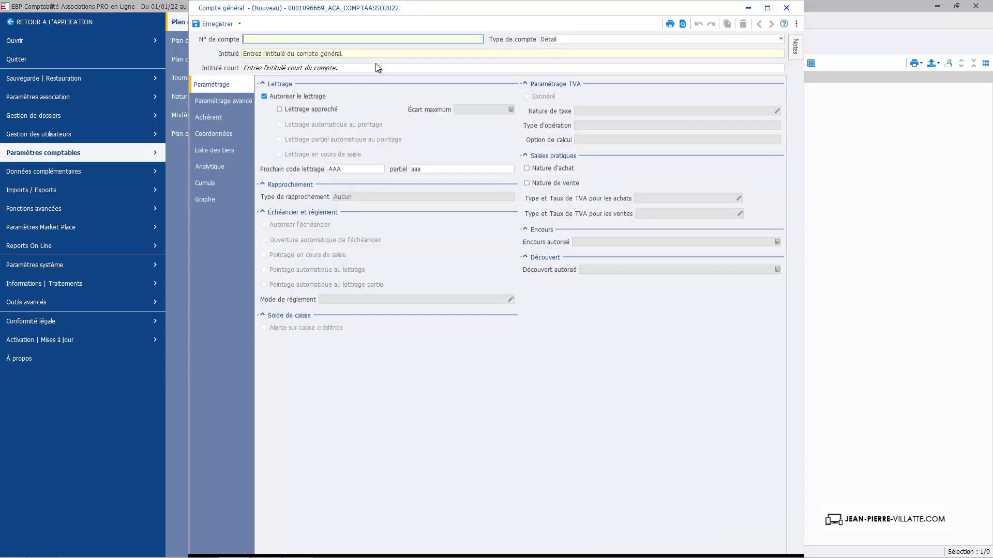
pyautogui.write('411DUPONT')
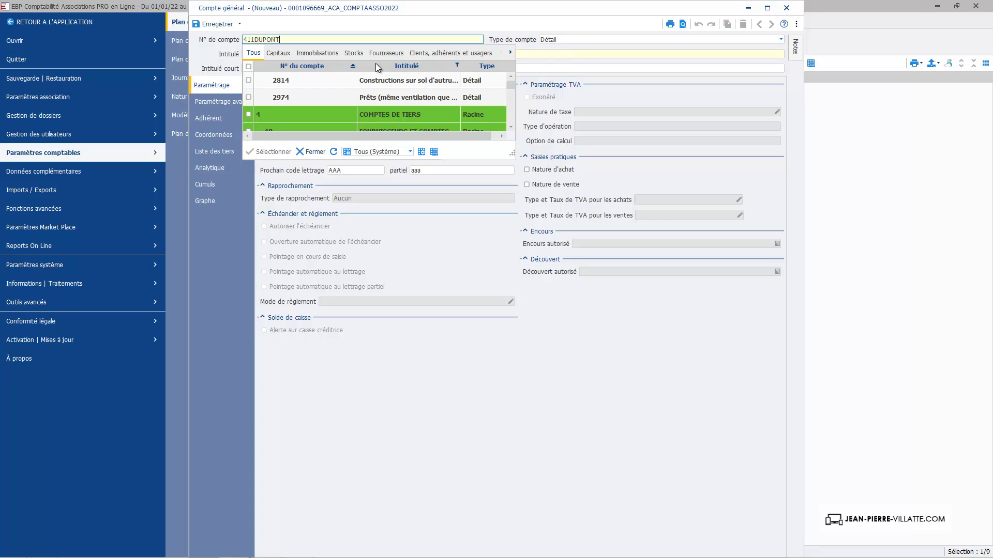
pyautogui.press('Tab')
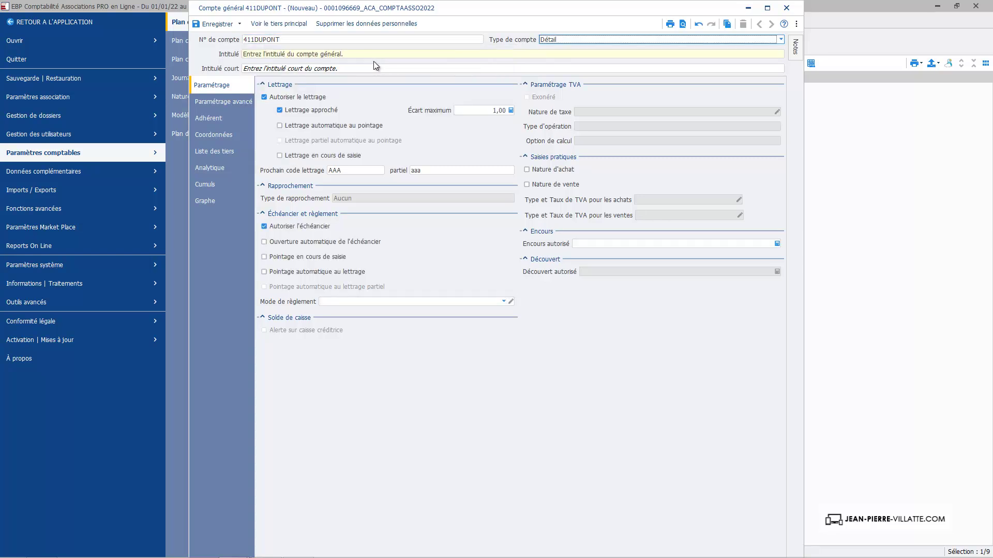
# Step: Title the new member account with the member's surname and carry the title over to its short title
pyautogui.click(364, 54)
pyautogui.write('DUPONT')
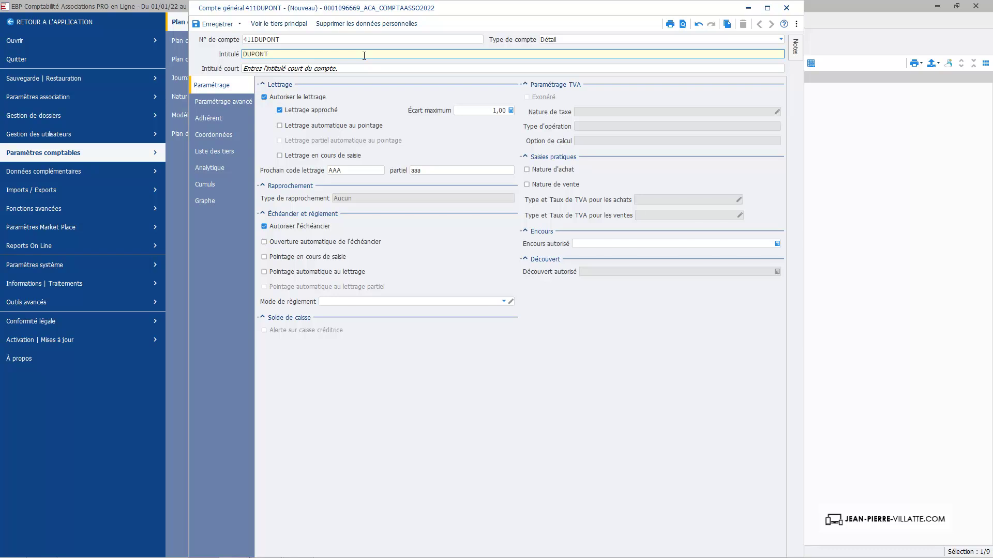
pyautogui.press('Tab')
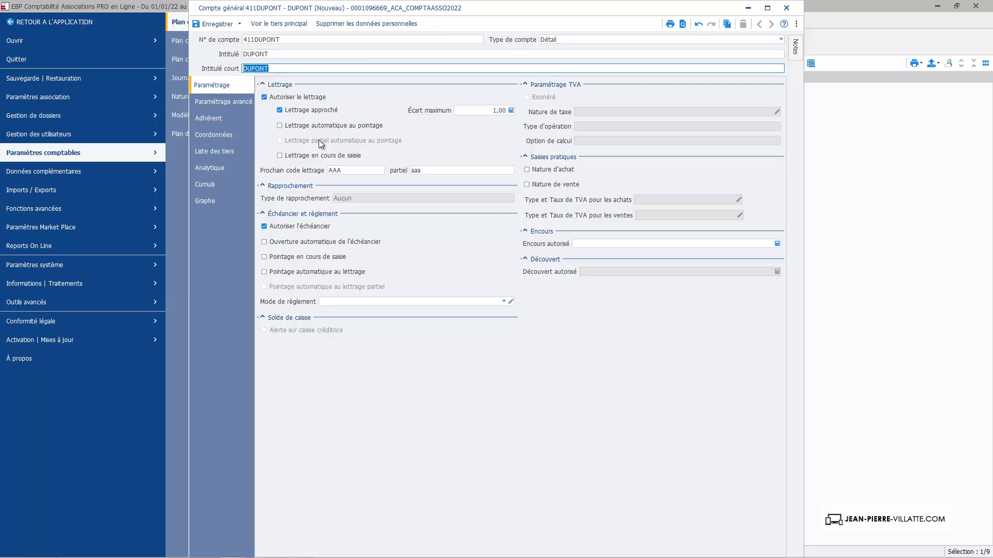
# Step: Set the account's member type to Membre actif ou adhérent and its membership start date to 07/04/2022
pyautogui.click(246, 106)
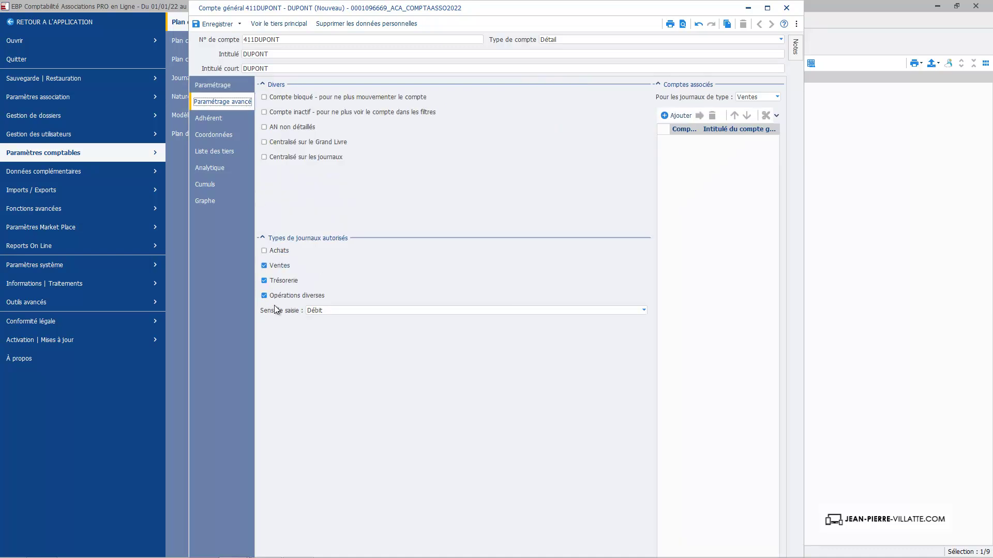
pyautogui.click(213, 120)
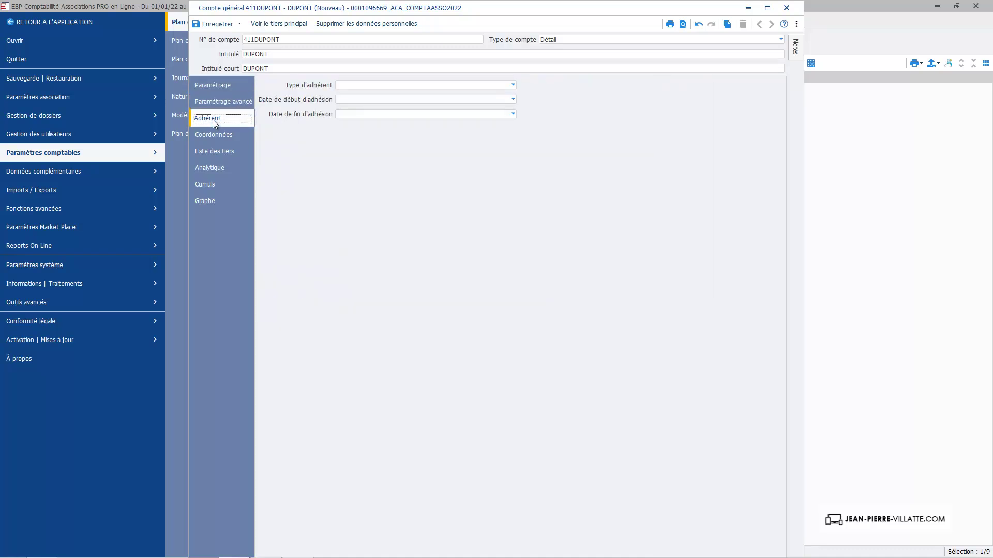
pyautogui.click(513, 86)
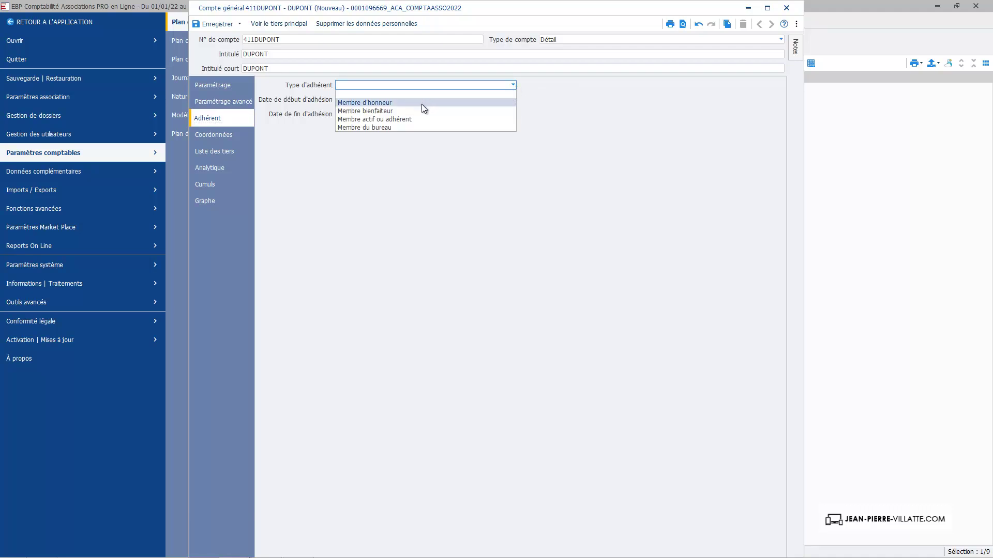
pyautogui.click(411, 119)
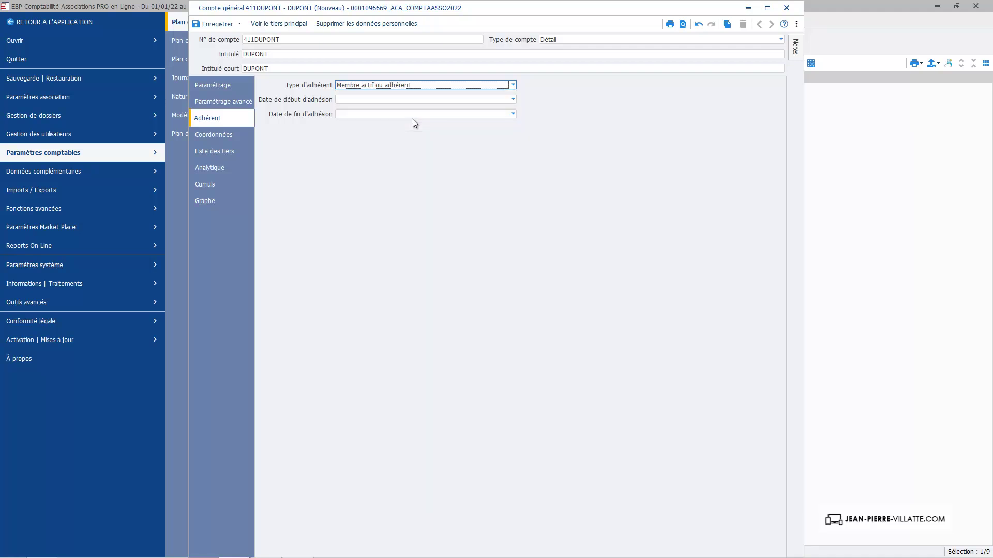
pyautogui.click(513, 100)
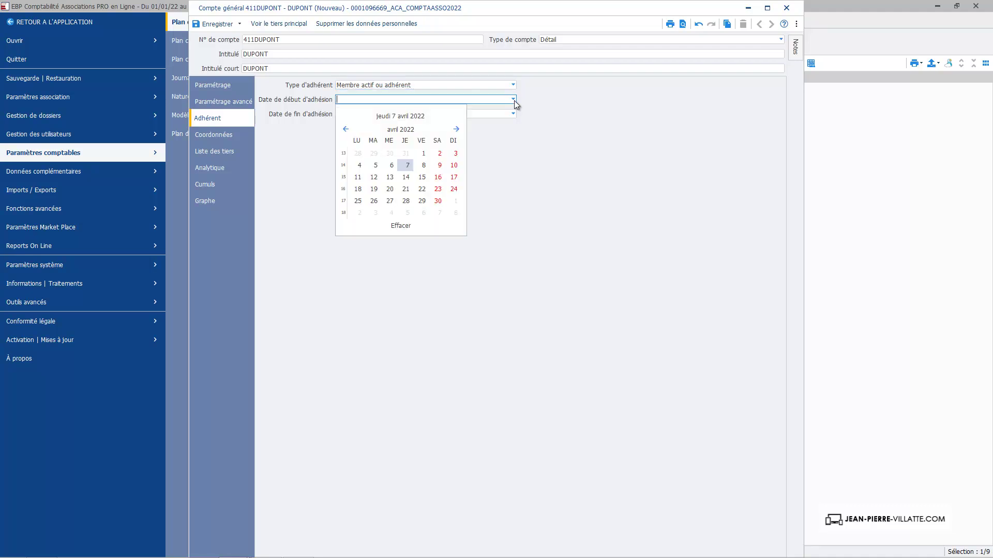
pyautogui.click(408, 165)
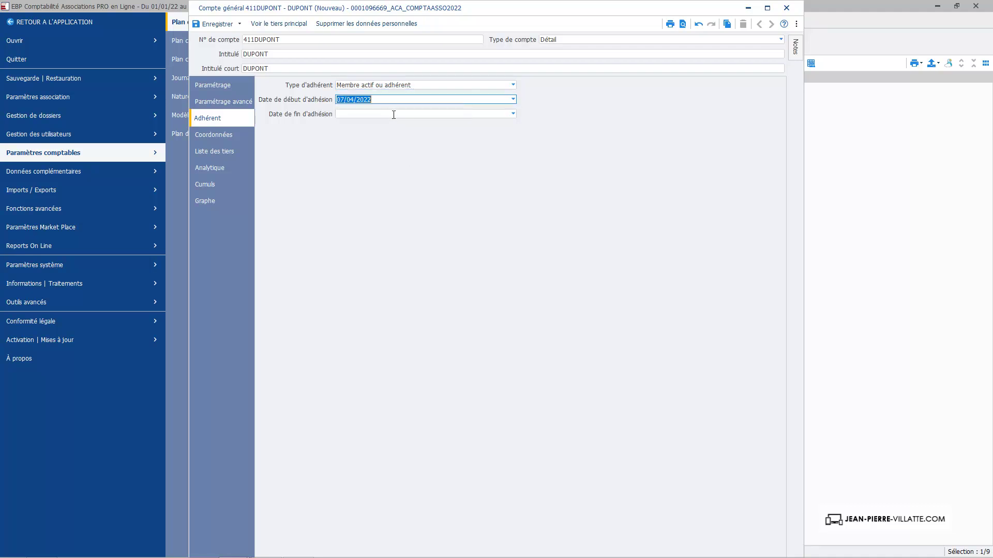
# Step: Set the member account's membership end date to 31/12/2022
pyautogui.click(512, 113)
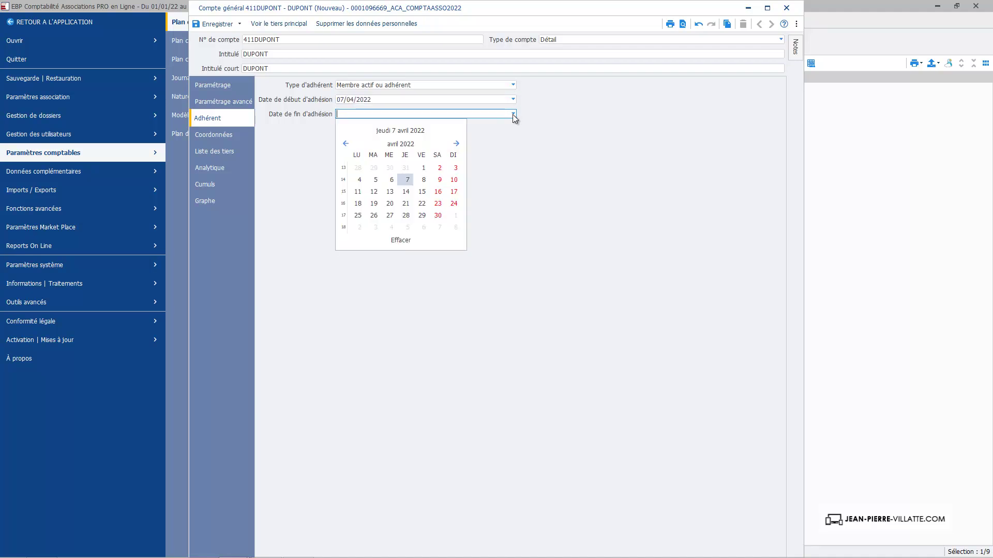
pyautogui.click(401, 145)
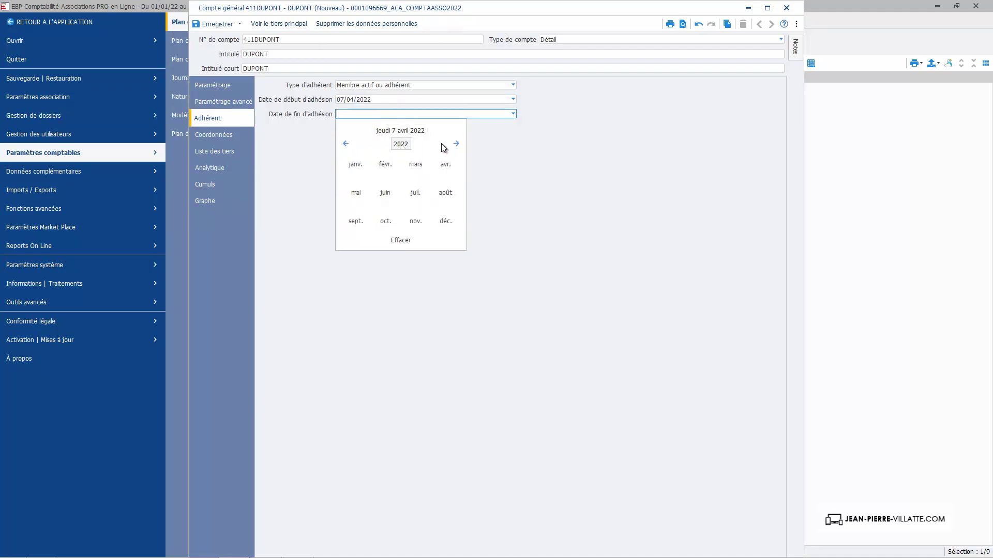
pyautogui.click(445, 221)
pyautogui.click(436, 214)
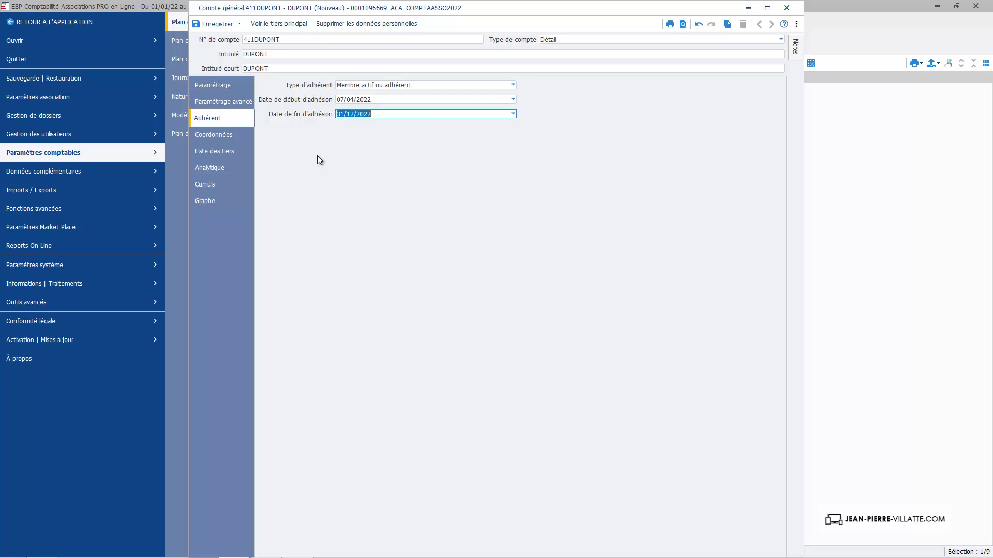
# Step: Show the member account's contact details, then save and close the account
pyautogui.click(219, 135)
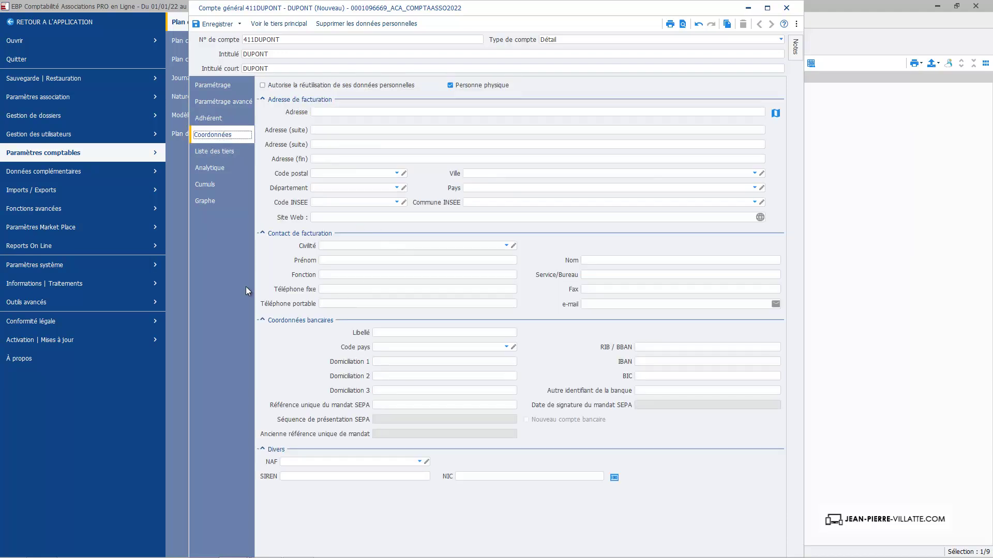
pyautogui.click(226, 27)
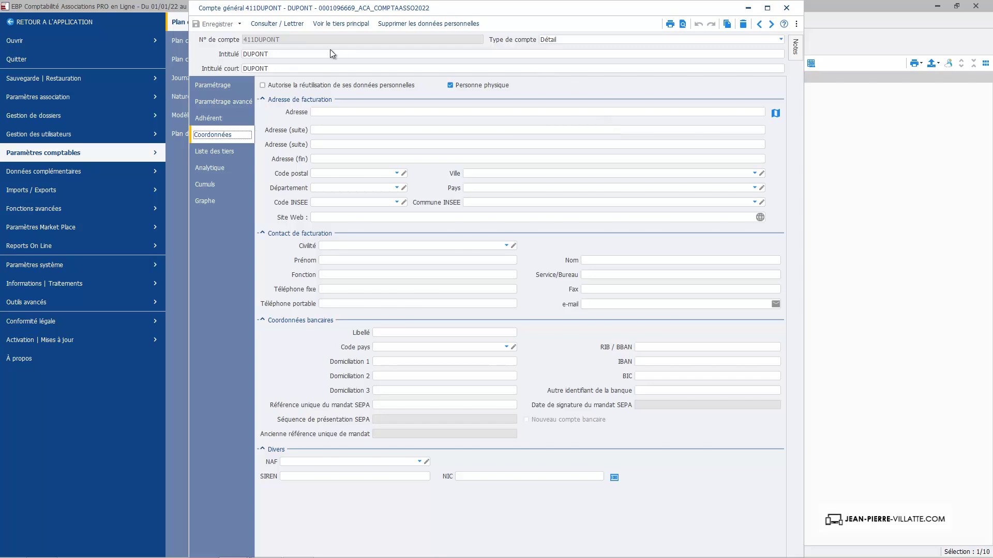
pyautogui.click(786, 8)
# Step: Examine the Mutuelles account 4372 among the other third-party accounts, then close it
pyautogui.click(628, 23)
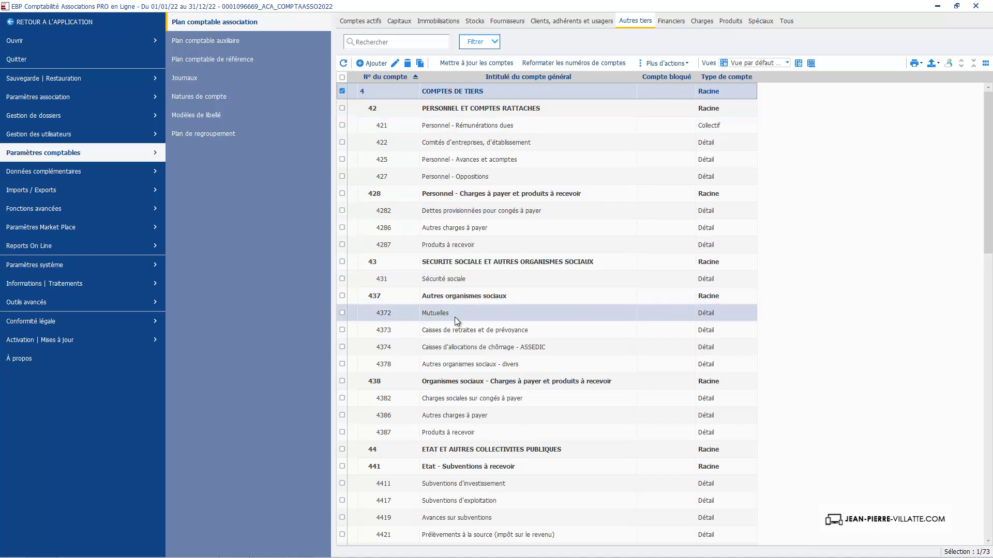
pyautogui.click(399, 315)
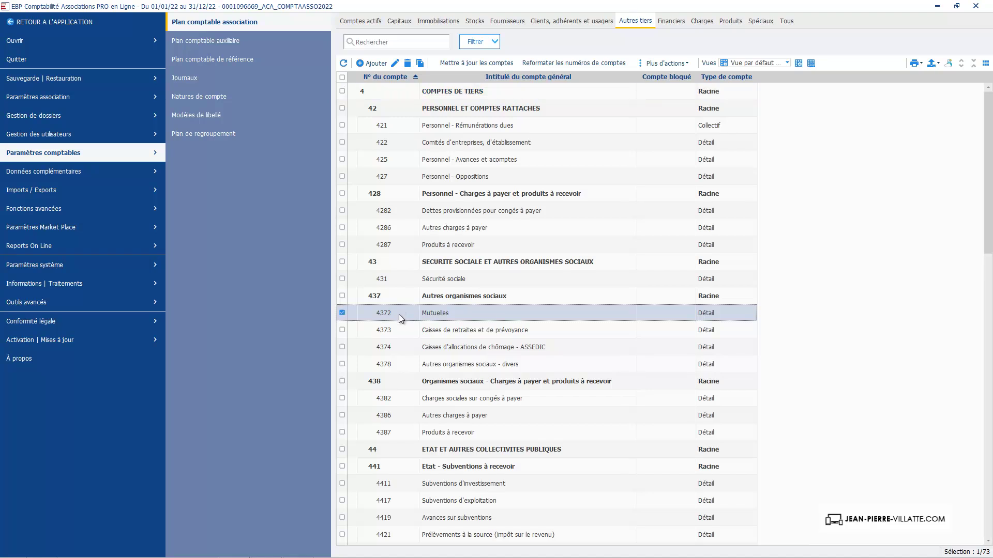
pyautogui.doubleClick(399, 314)
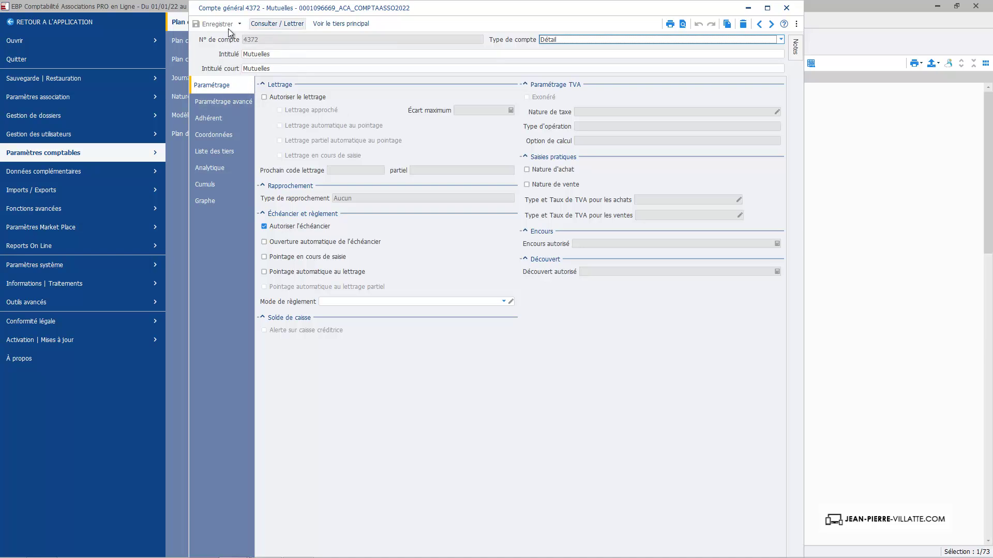
pyautogui.click(786, 8)
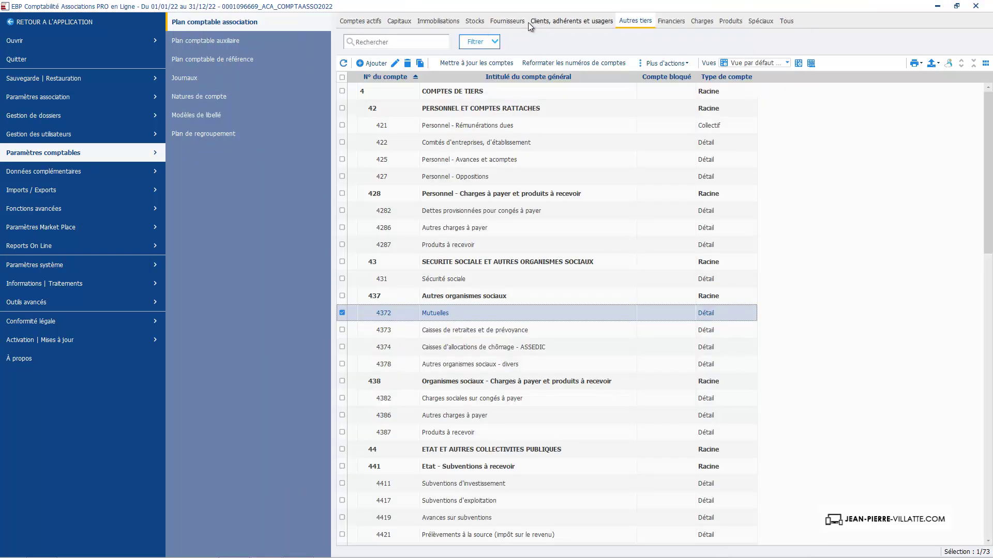
# Step: Filter the financial accounts on 512 and start a new general account numbered 5122
pyautogui.click(680, 21)
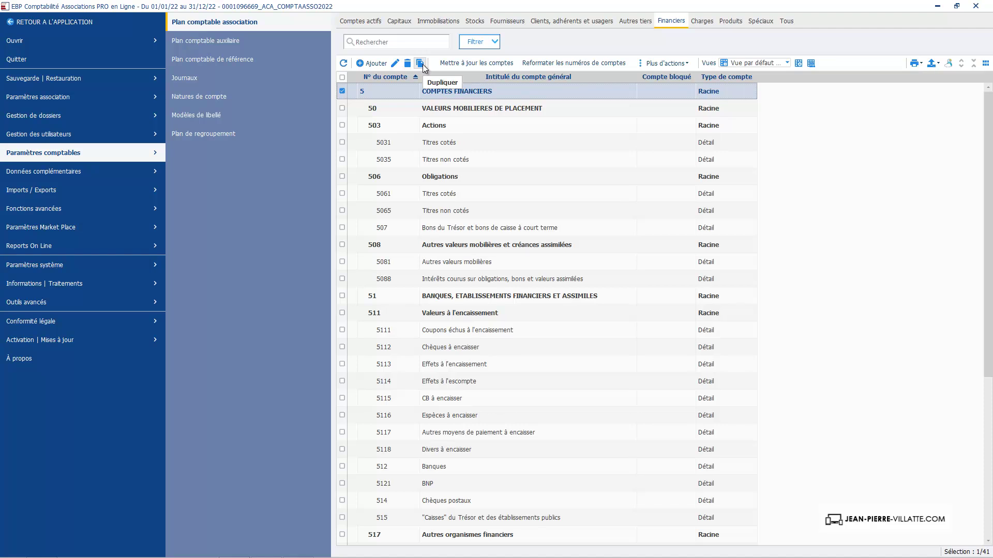
pyautogui.click(407, 41)
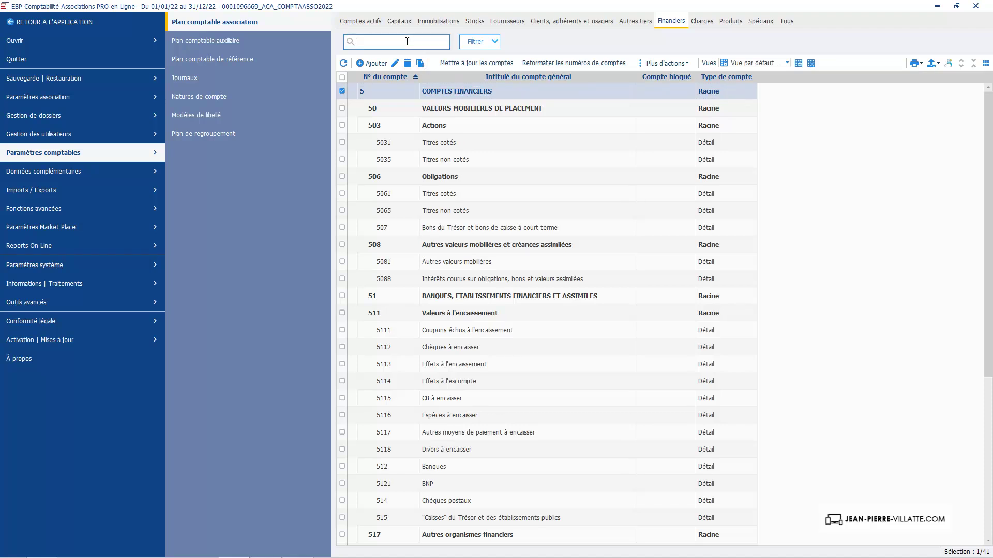
pyautogui.write('512')
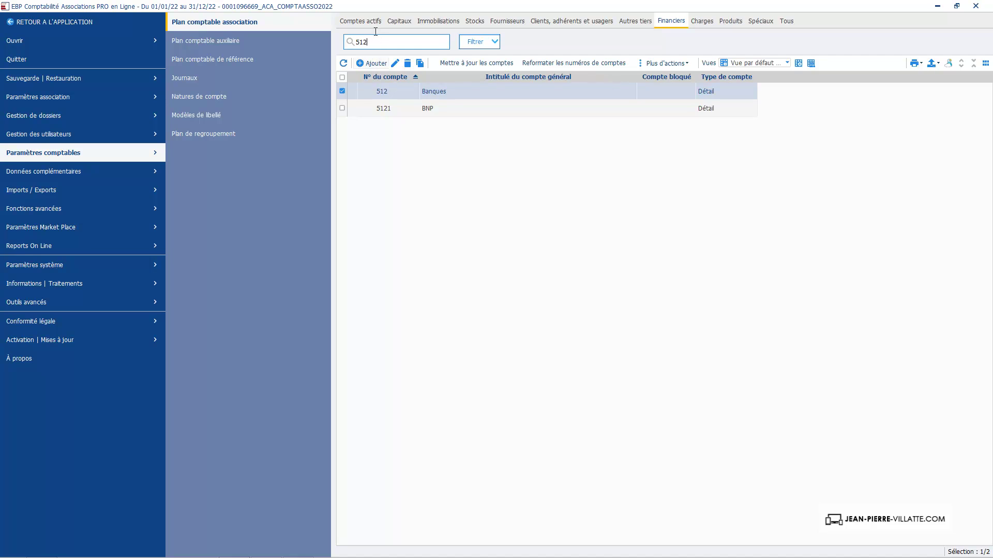
pyautogui.click(371, 63)
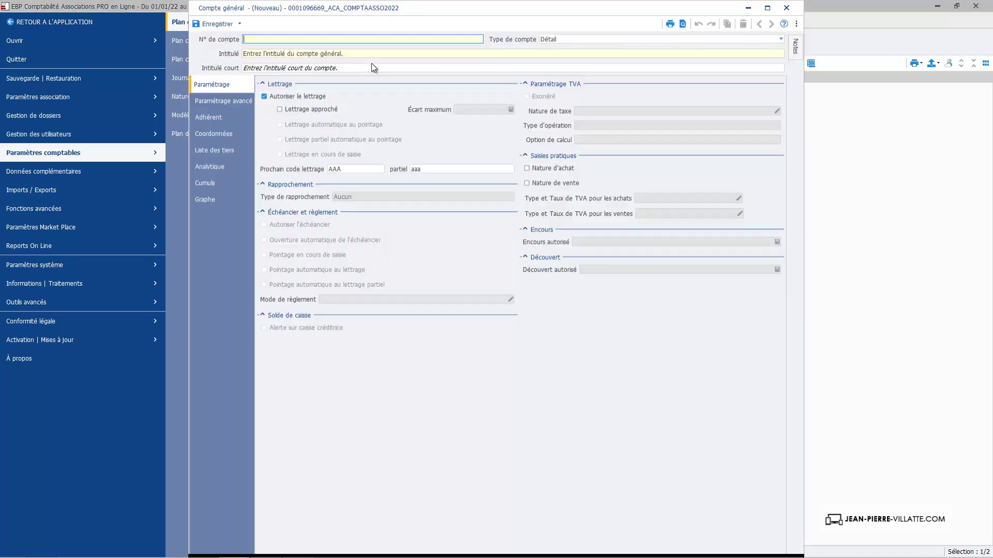
pyautogui.write('512')
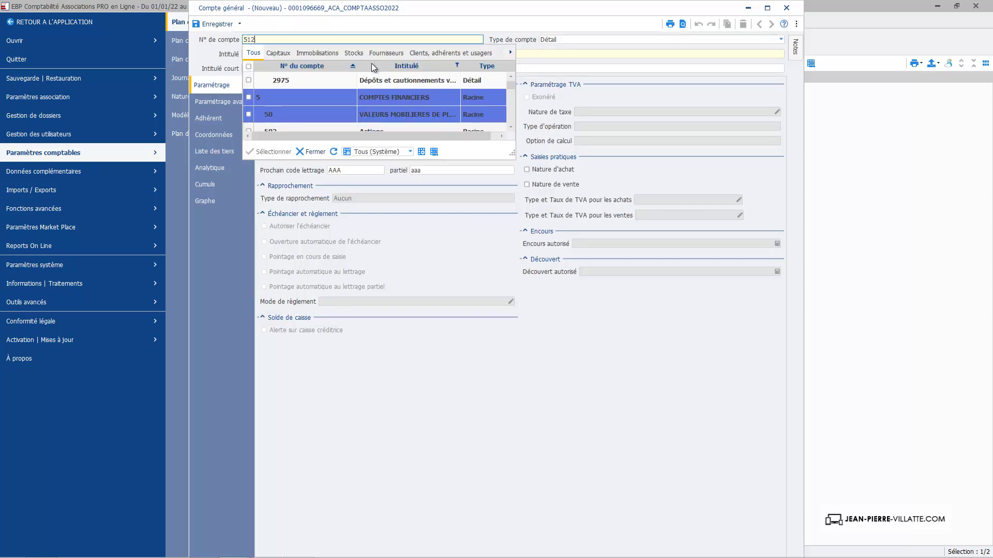
pyautogui.write('2')
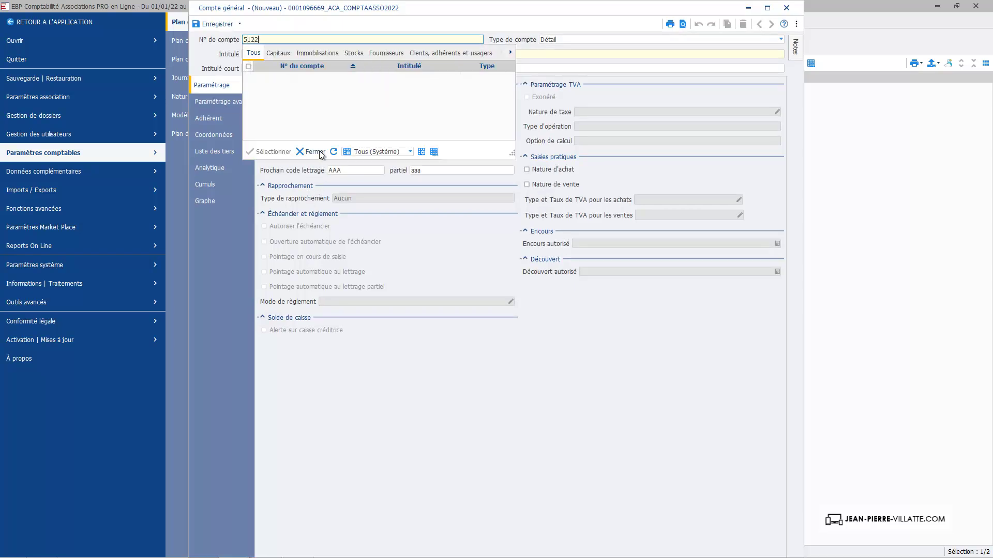
pyautogui.click(315, 152)
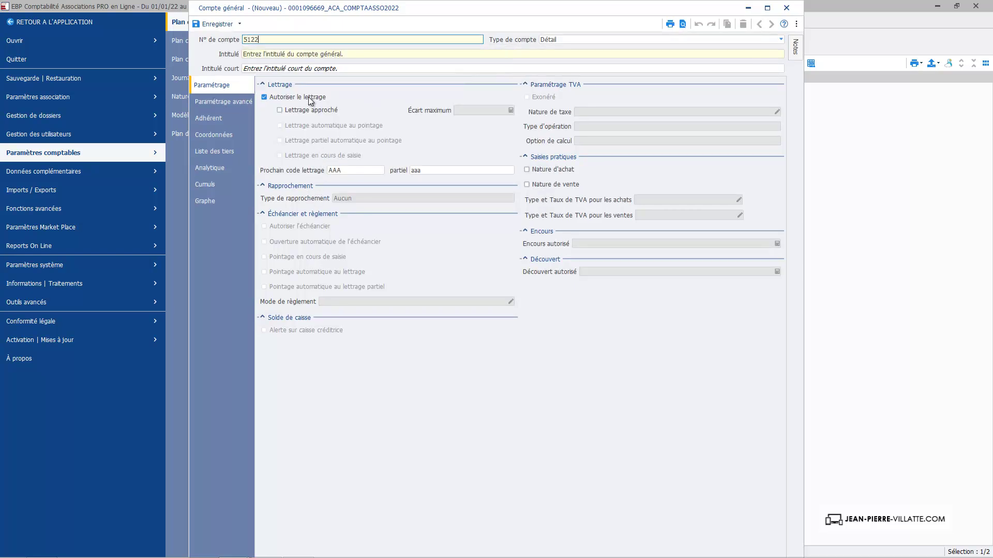
# Step: Title the new bank account "societe generale", carry it over to the short title, then save and close the account
pyautogui.click(305, 53)
pyautogui.write('soc')
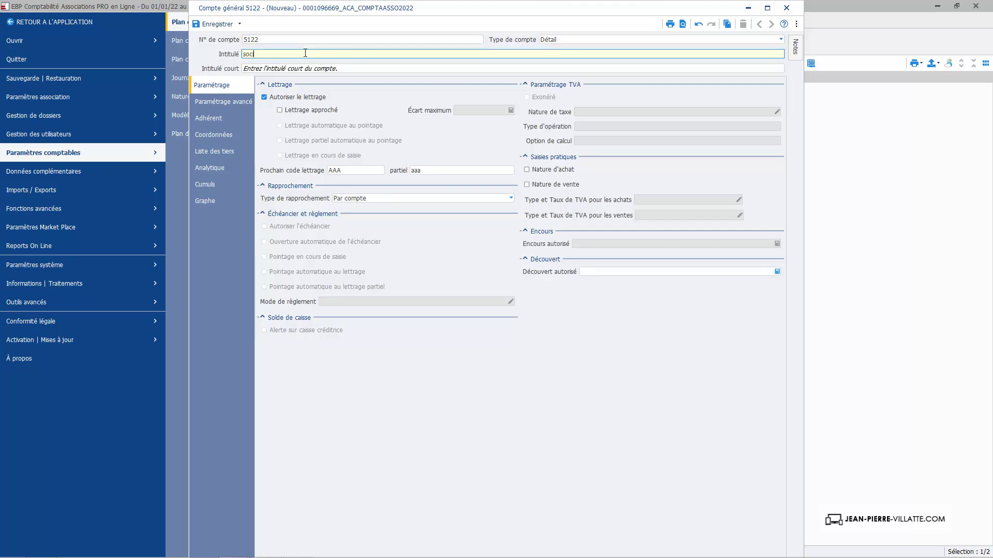
pyautogui.write('iete generale')
pyautogui.press('Tab')
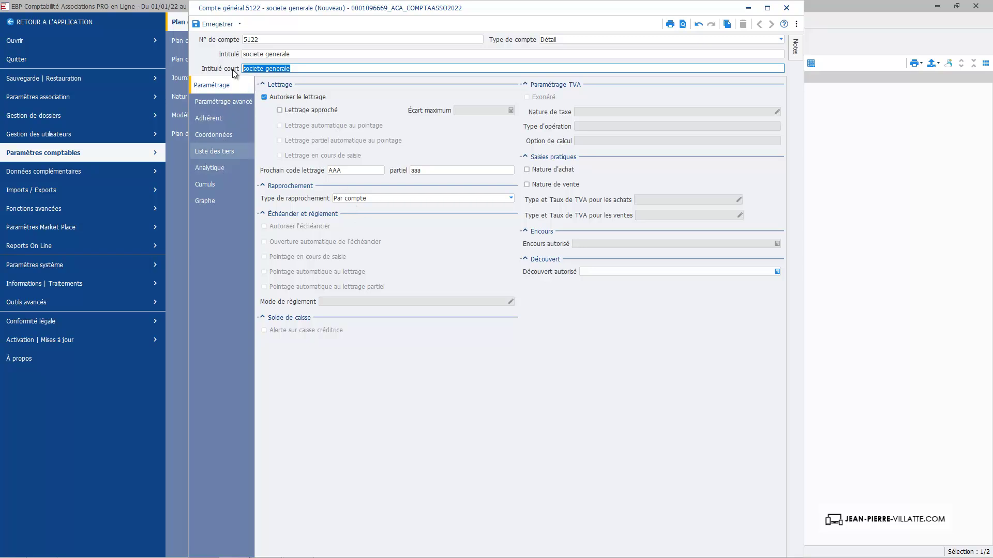
pyautogui.click(216, 24)
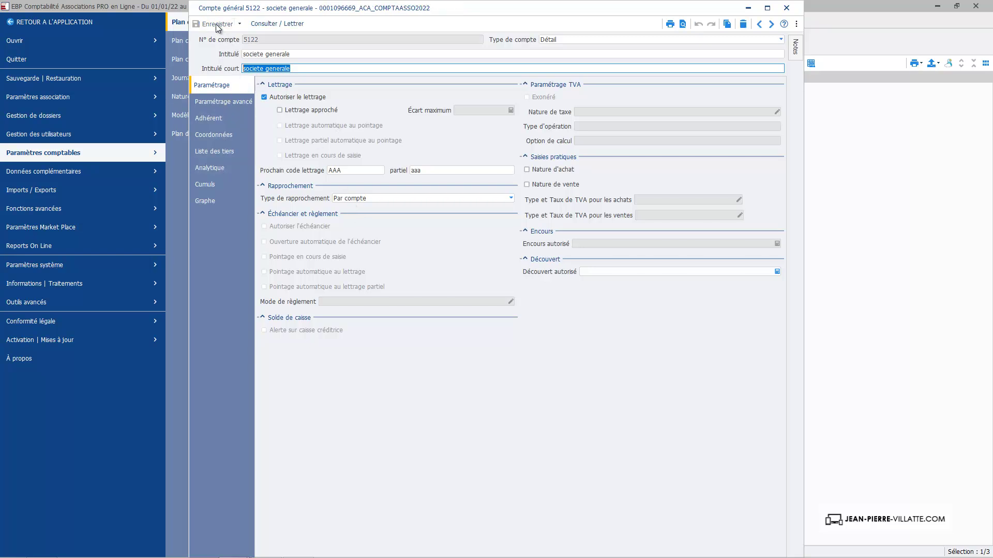
pyautogui.click(787, 8)
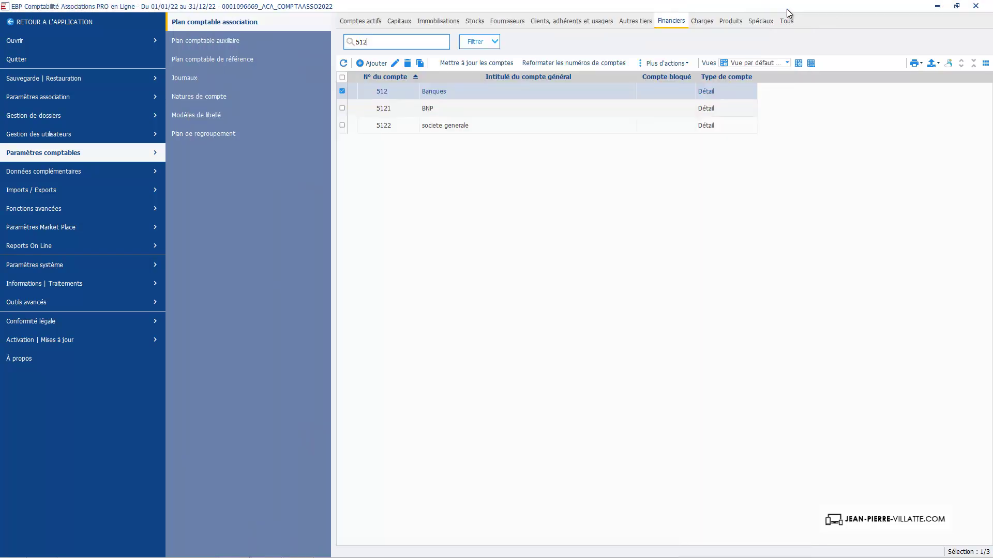
# Step: Search the expense accounts for 626, clearing the previous search term
pyautogui.click(705, 23)
pyautogui.doubleClick(375, 41)
pyautogui.press('BackSpace')
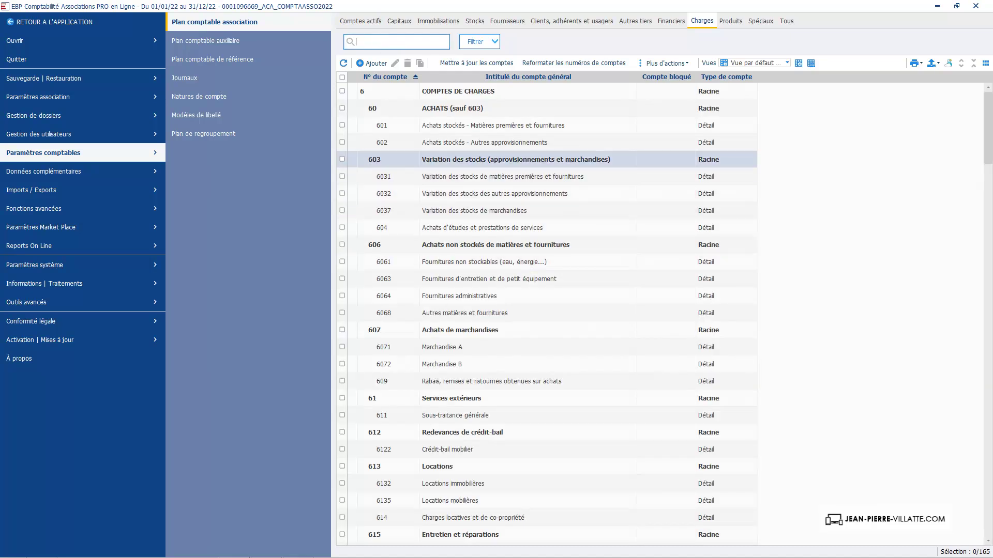
pyautogui.moveTo(991, 122); pyautogui.dragTo(988, 188)
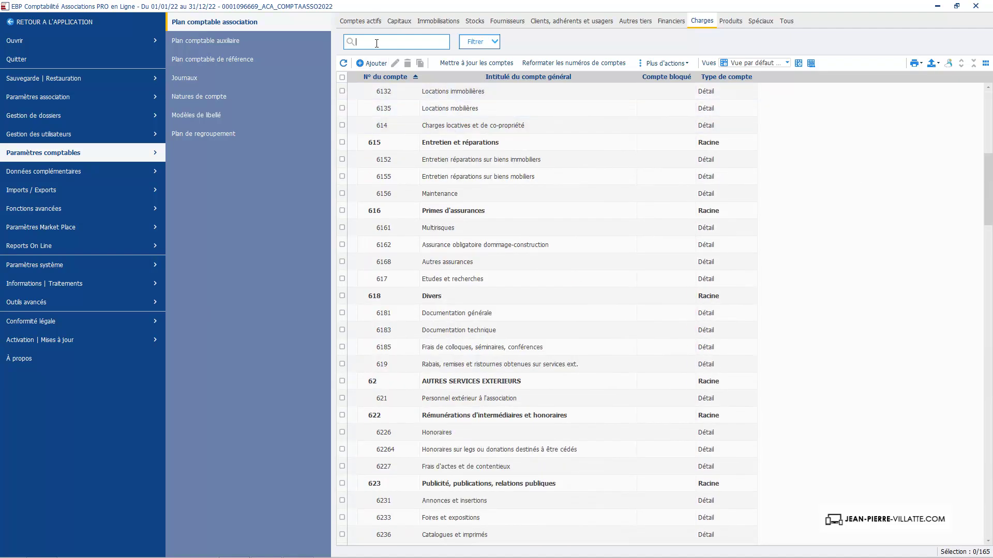
pyautogui.write('62')
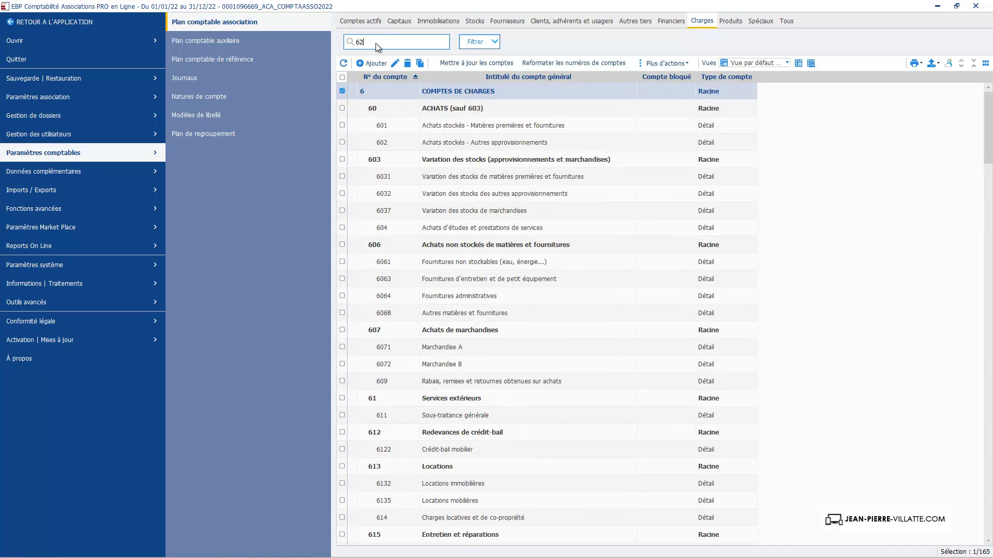
pyautogui.write('6')
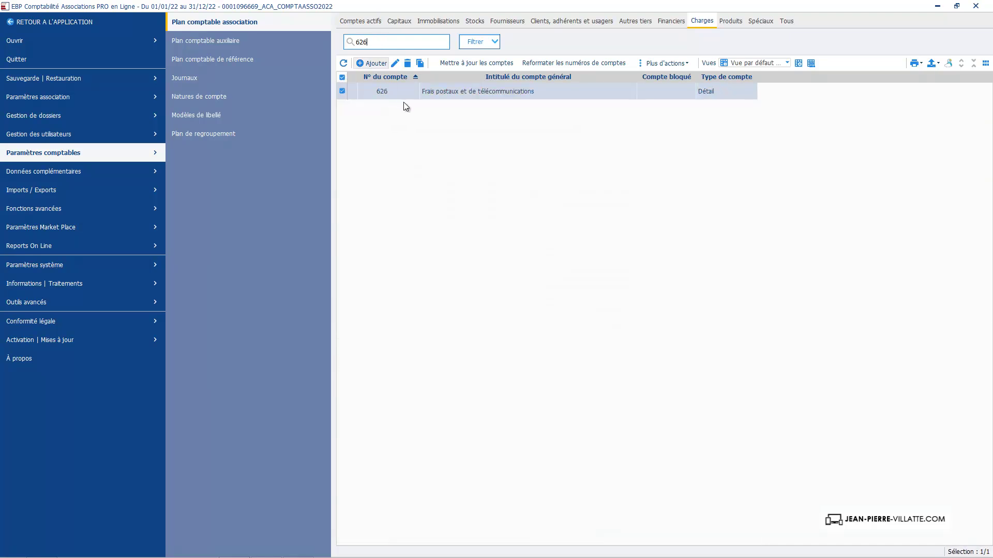
# Step: Shorten the title of account 626 to "Frais postaux", then save and close the account
pyautogui.click(432, 92)
pyautogui.doubleClick(432, 93)
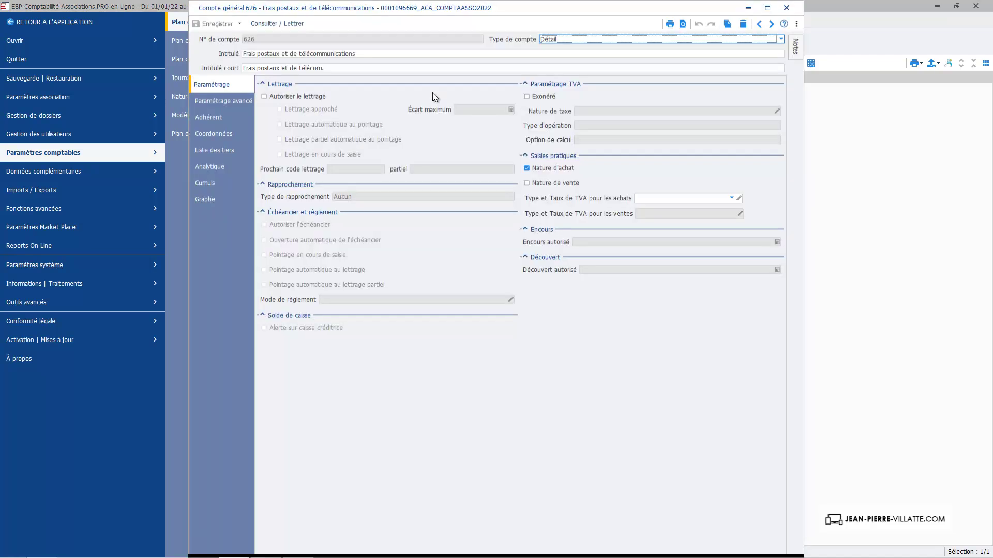
pyautogui.click(357, 54)
pyautogui.click(357, 54)
pyautogui.press('BackSpace')
pyautogui.press('BackSpace')
pyautogui.press('BackSpace')
pyautogui.press('BackSpace')
pyautogui.press('BackSpace')
pyautogui.press('BackSpace')
pyautogui.press('BackSpace')
pyautogui.press('BackSpace')
pyautogui.press('BackSpace')
pyautogui.press('BackSpace')
pyautogui.press('BackSpace')
pyautogui.press('BackSpace')
pyautogui.press('BackSpace')
pyautogui.press('BackSpace')
pyautogui.press('BackSpace')
pyautogui.press('BackSpace')
pyautogui.press('BackSpace')
pyautogui.press('BackSpace')
pyautogui.press('BackSpace')
pyautogui.press('BackSpace')
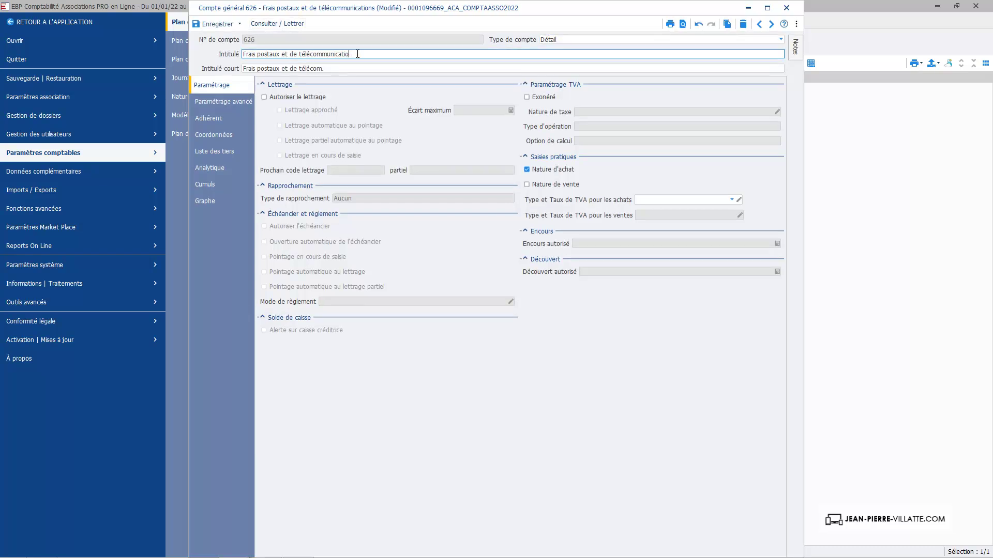
pyautogui.press('BackSpace')
pyautogui.click(215, 24)
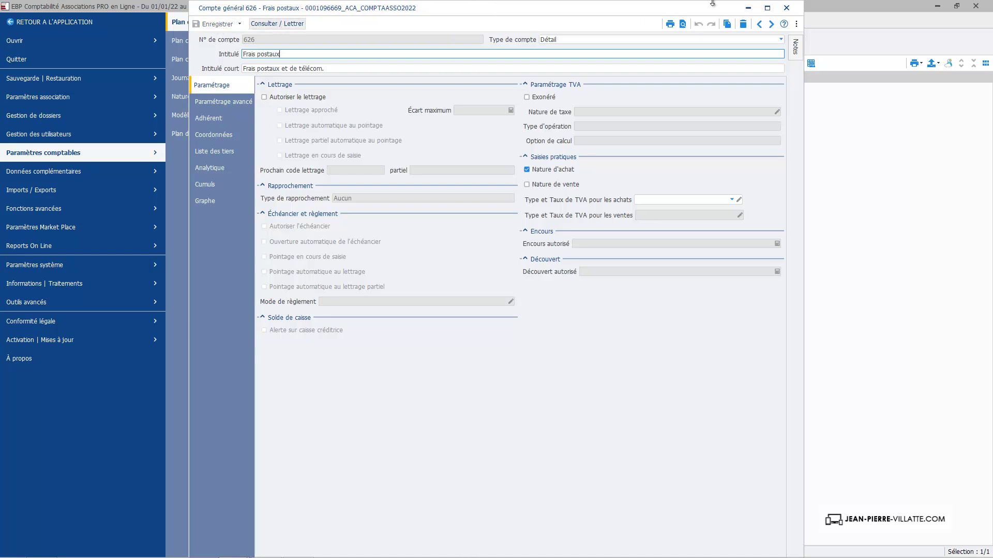
pyautogui.click(787, 8)
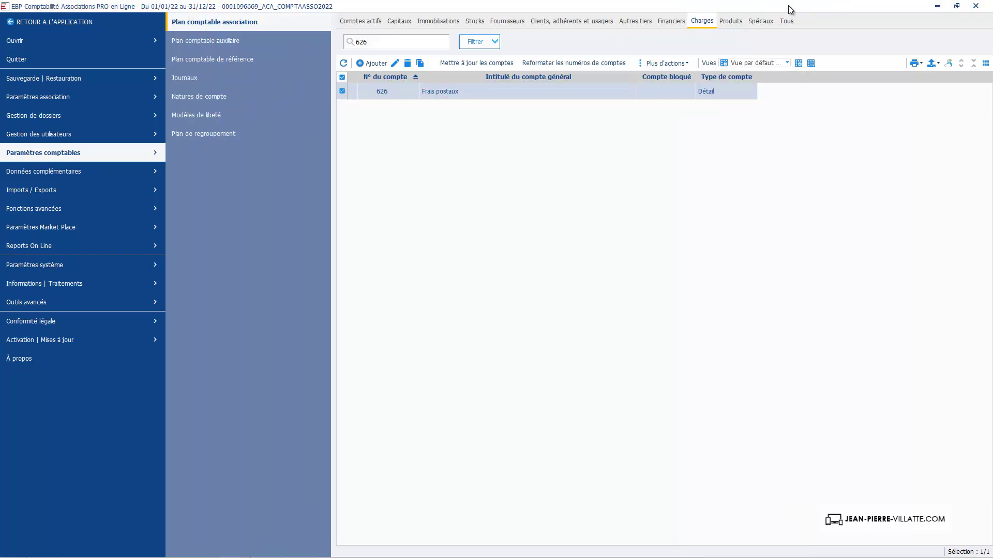
# Step: Create a new expense account numbered 6261 with the title "Ligne fixe", then save and close it
pyautogui.click(370, 64)
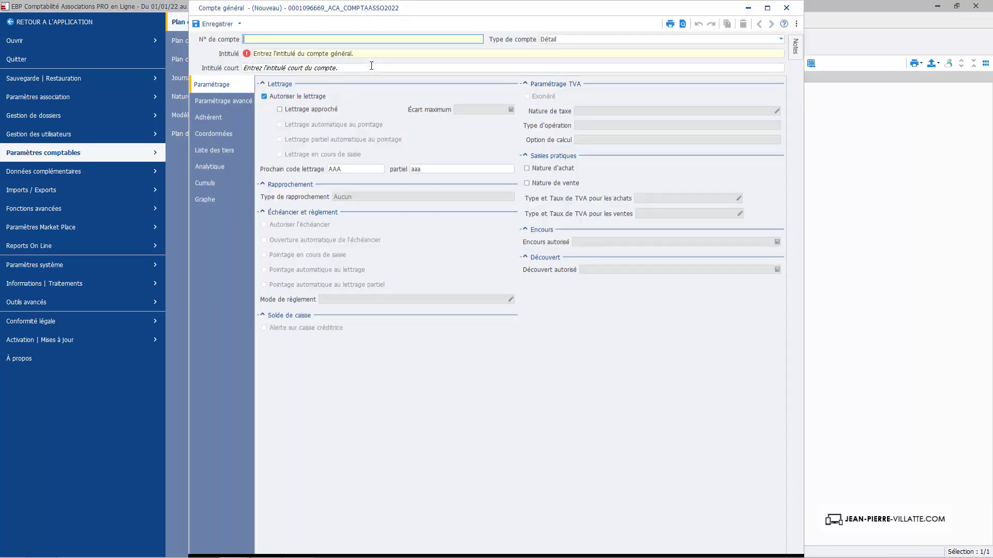
pyautogui.write('6261')
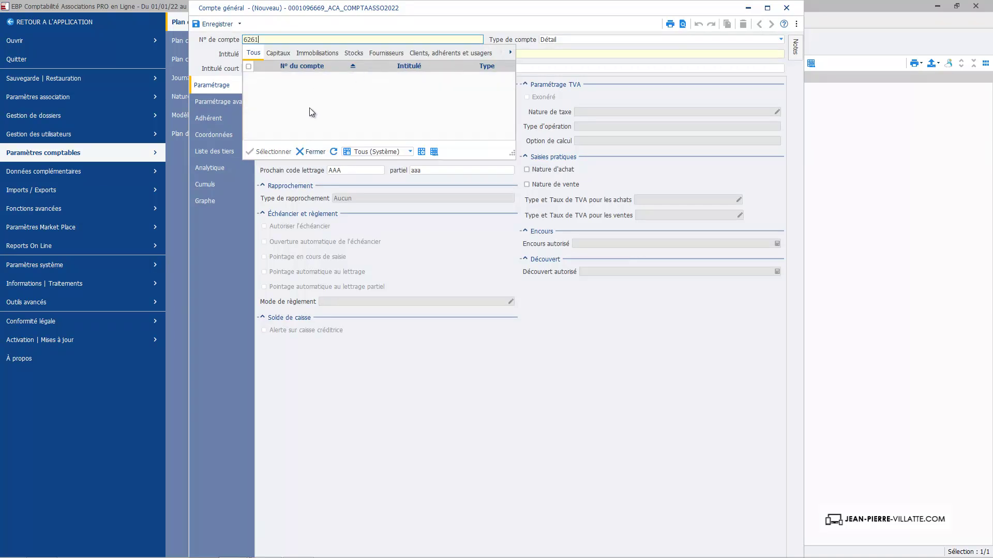
pyautogui.click(310, 153)
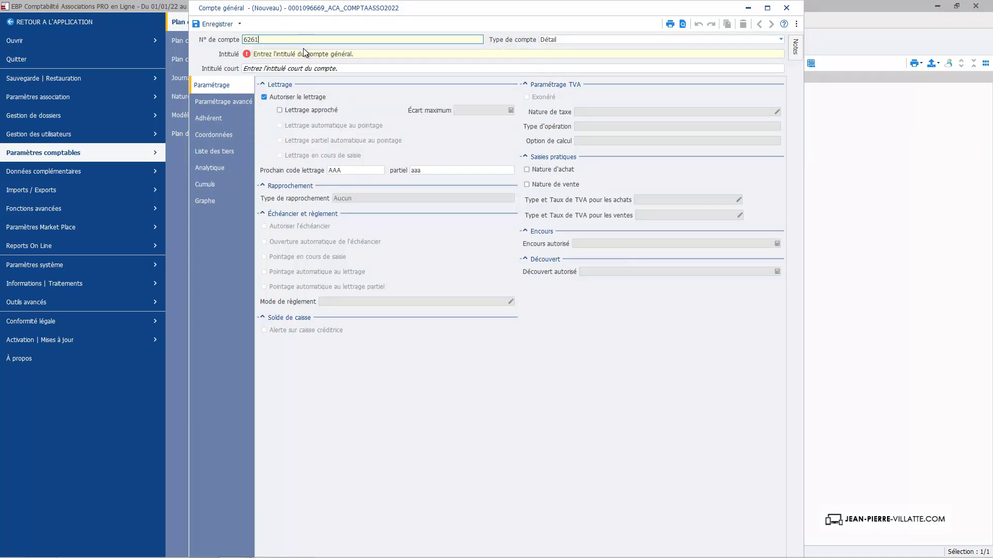
pyautogui.click(304, 54)
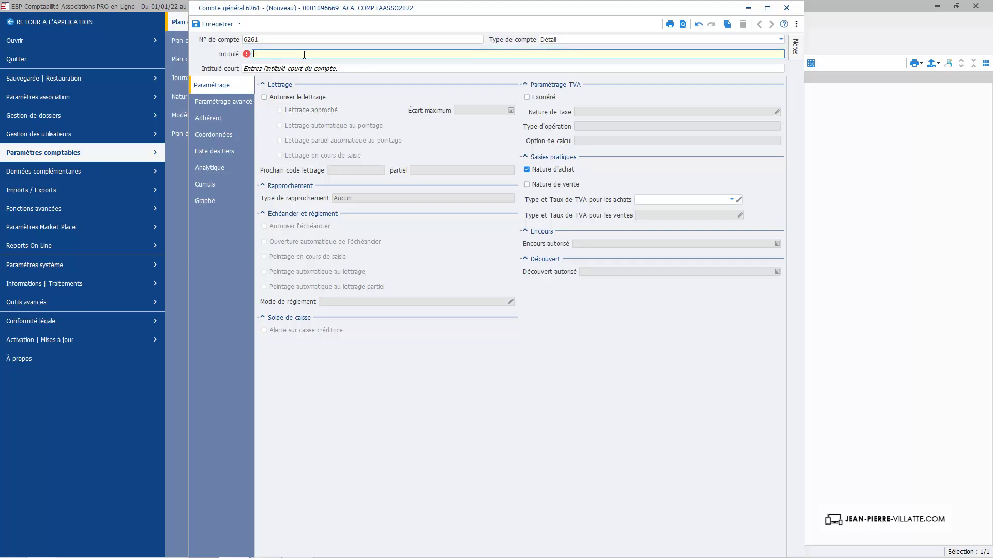
pyautogui.write('Ligne fixe')
pyautogui.click(218, 24)
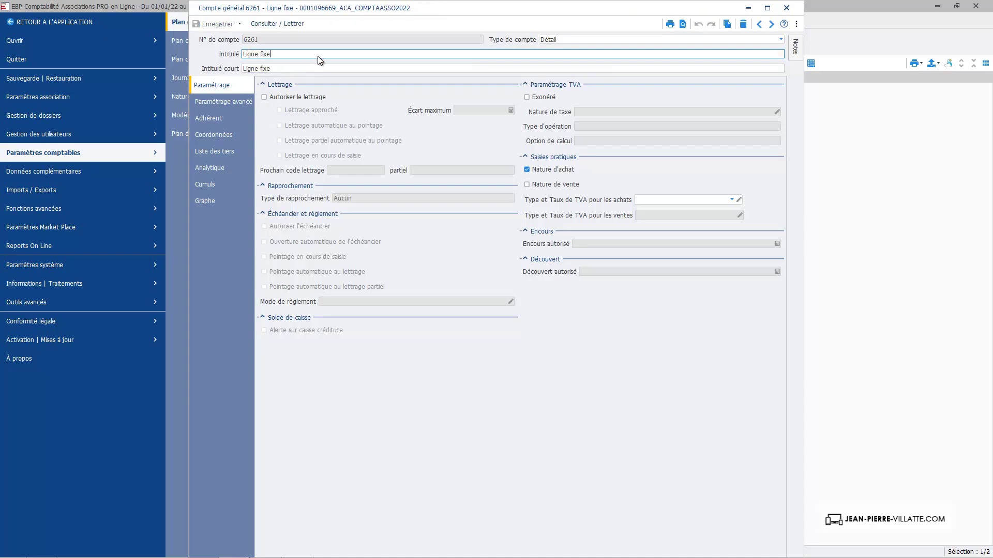
pyautogui.click(785, 8)
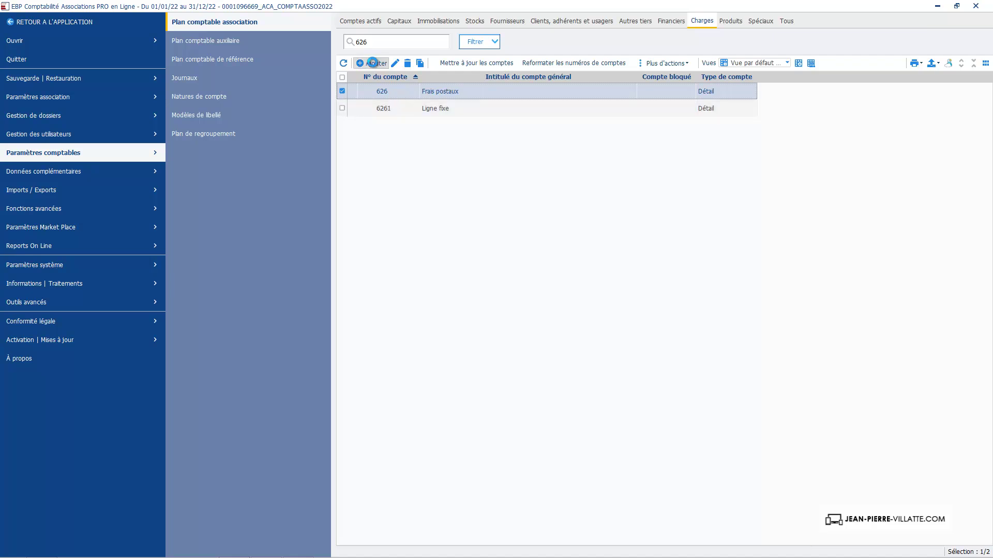
# Step: Start a new general account among the expense accounts and number it 6262
pyautogui.click(373, 63)
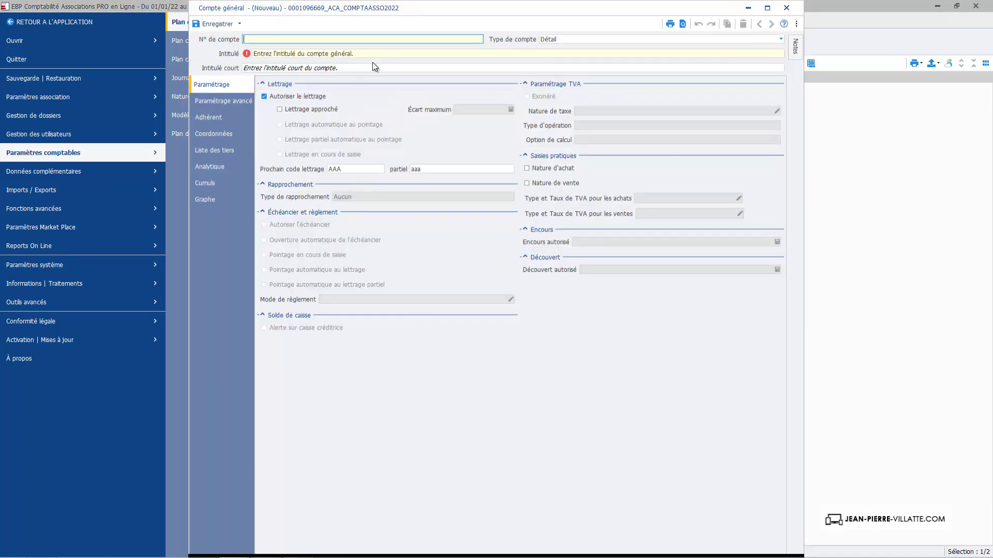
pyautogui.write('-é-é')
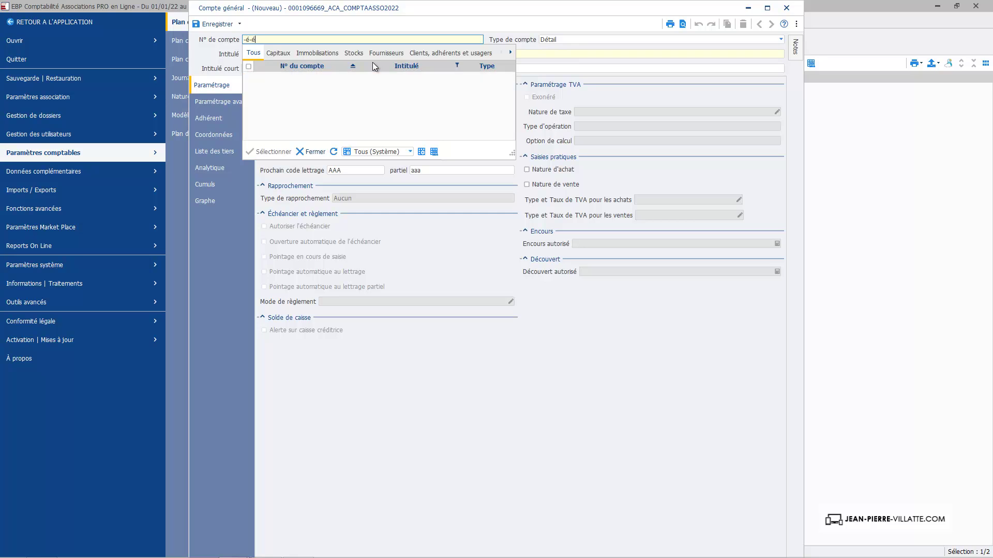
pyautogui.press('BackSpace')
pyautogui.press('BackSpace')
pyautogui.press('BackSpace')
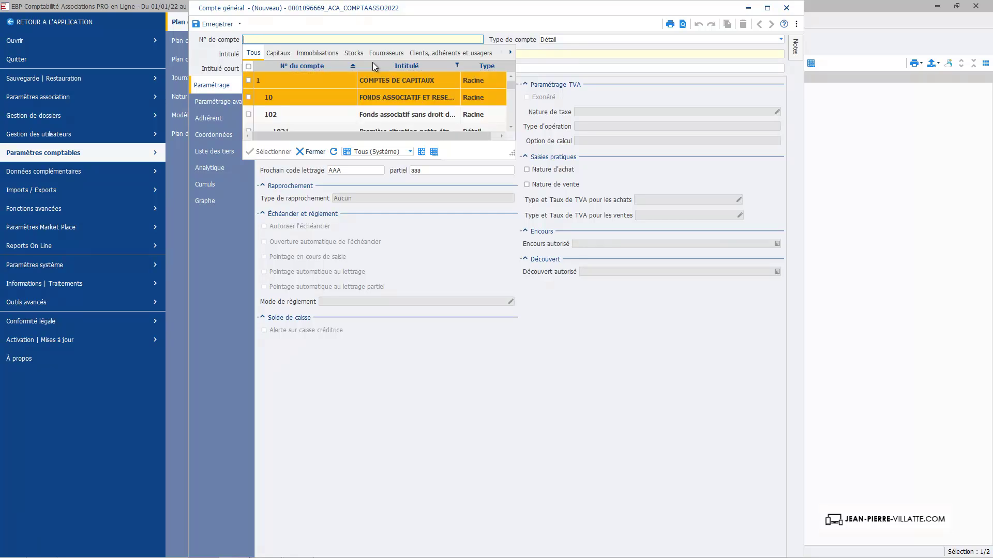
pyautogui.write('626')
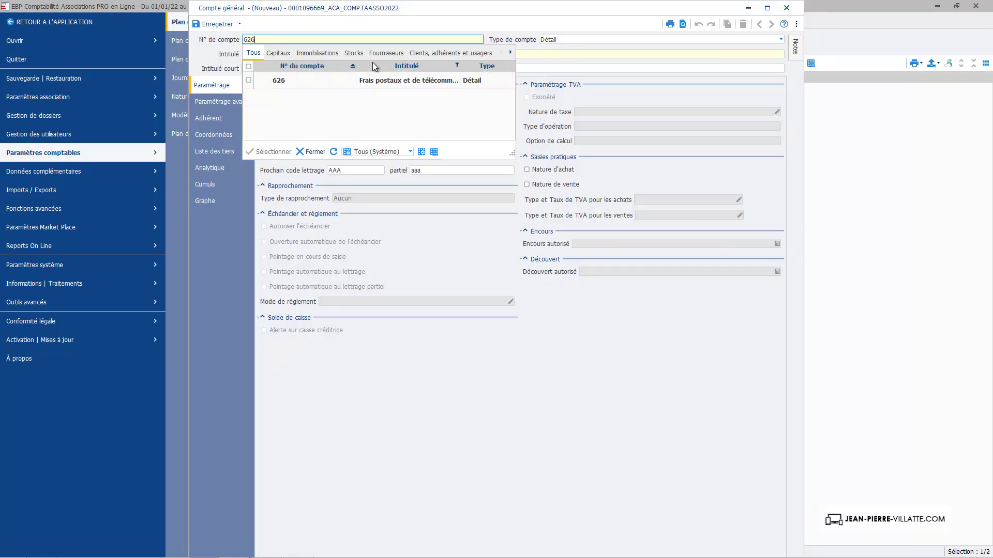
pyautogui.write('2')
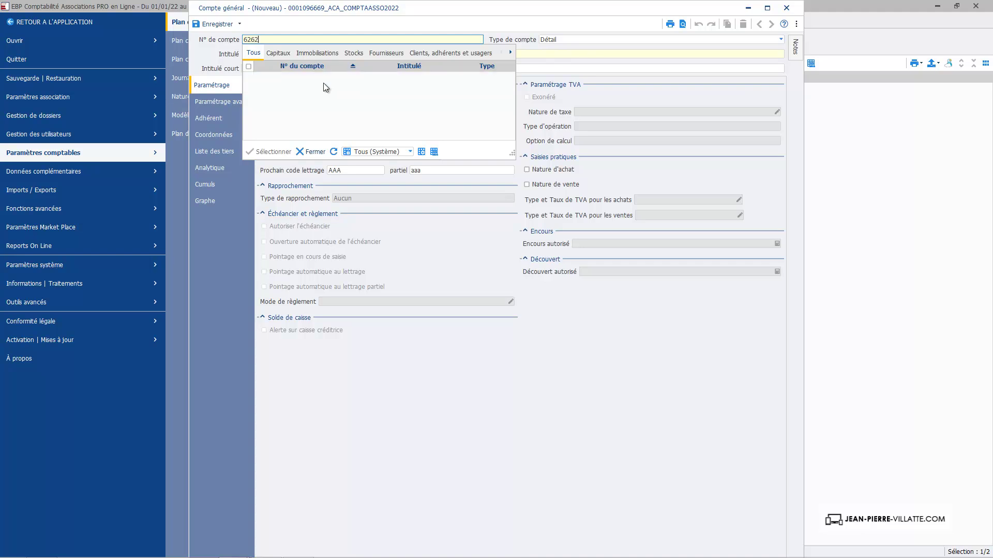
pyautogui.click(316, 154)
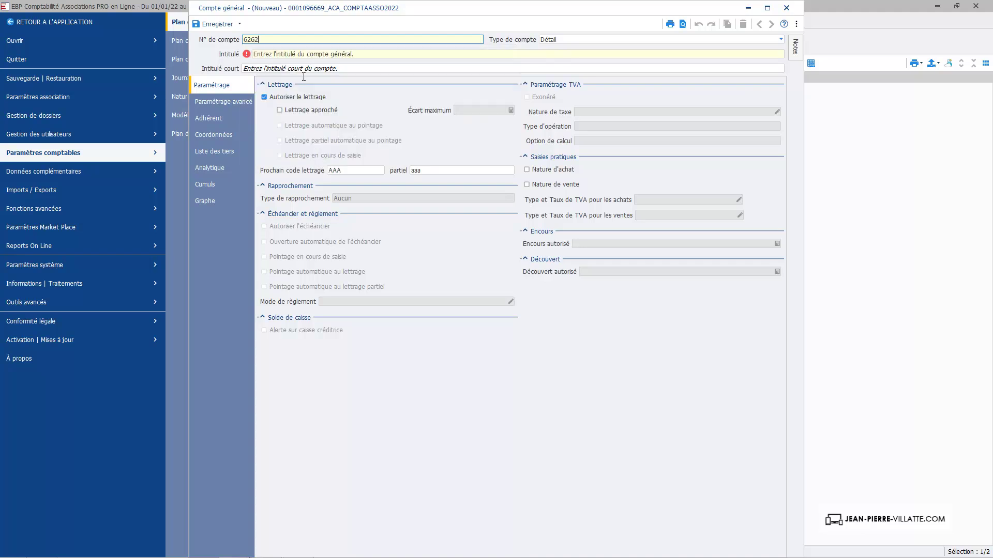
# Step: Title account 6262 "Frais portable", carry it over to the short title, then save and close the account
pyautogui.click(295, 55)
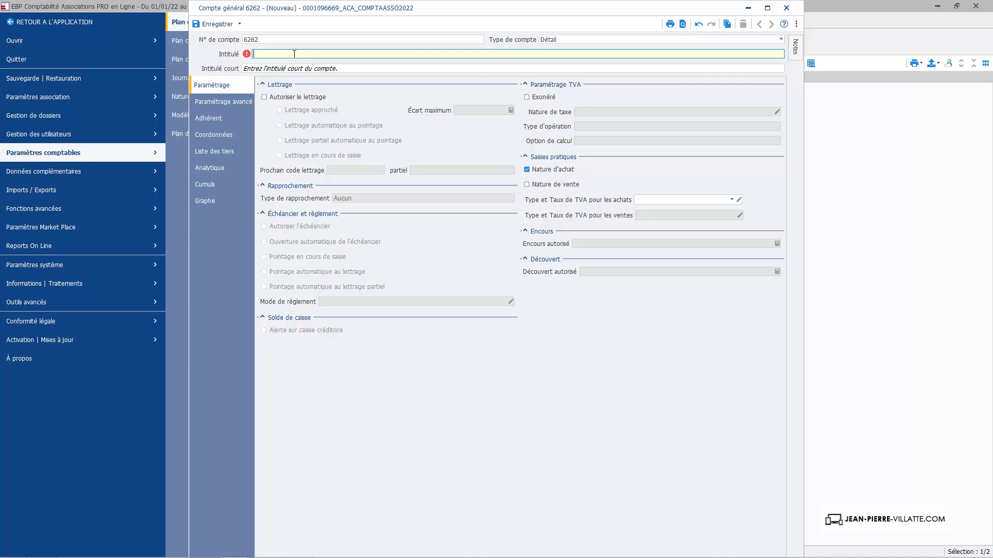
pyautogui.write('Frais portable')
pyautogui.press('Tab')
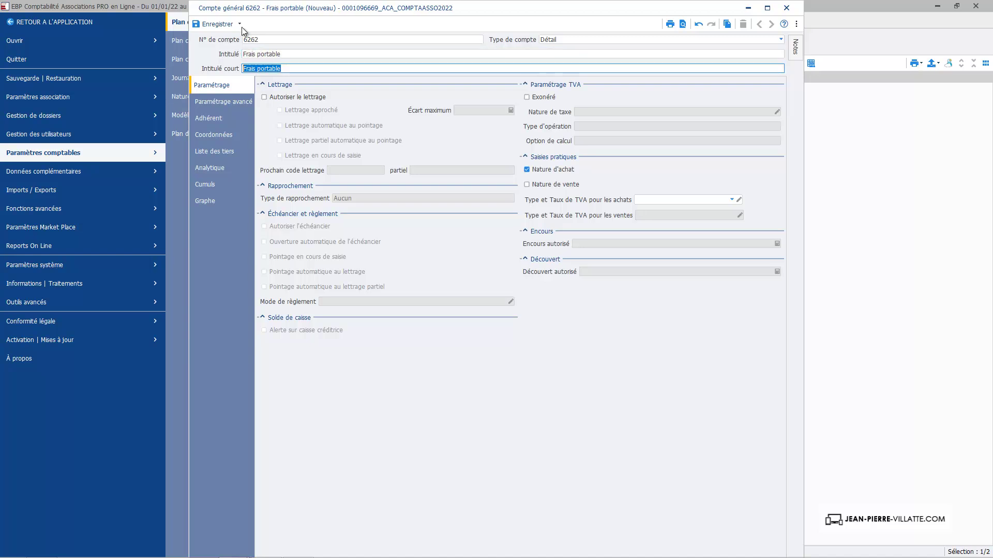
pyautogui.click(212, 26)
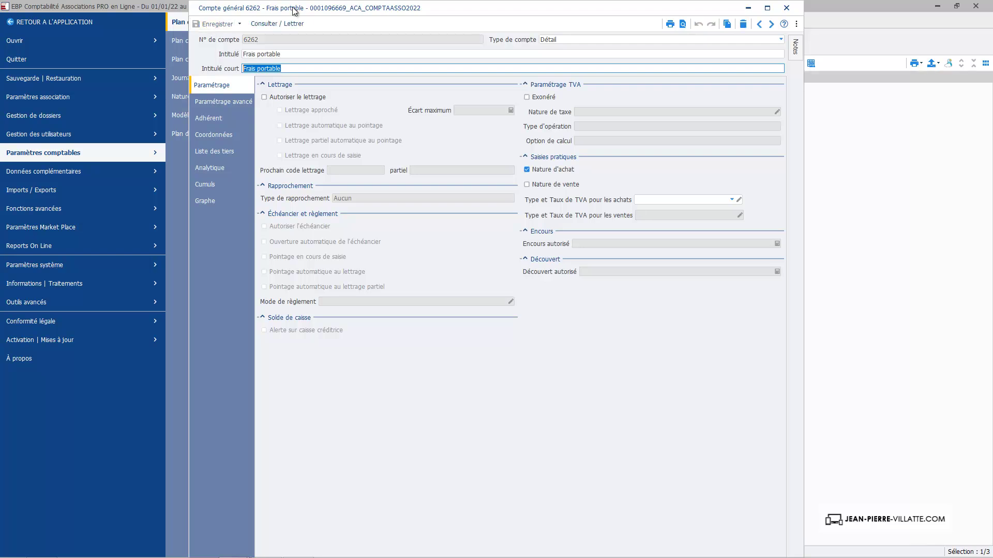
pyautogui.click(785, 8)
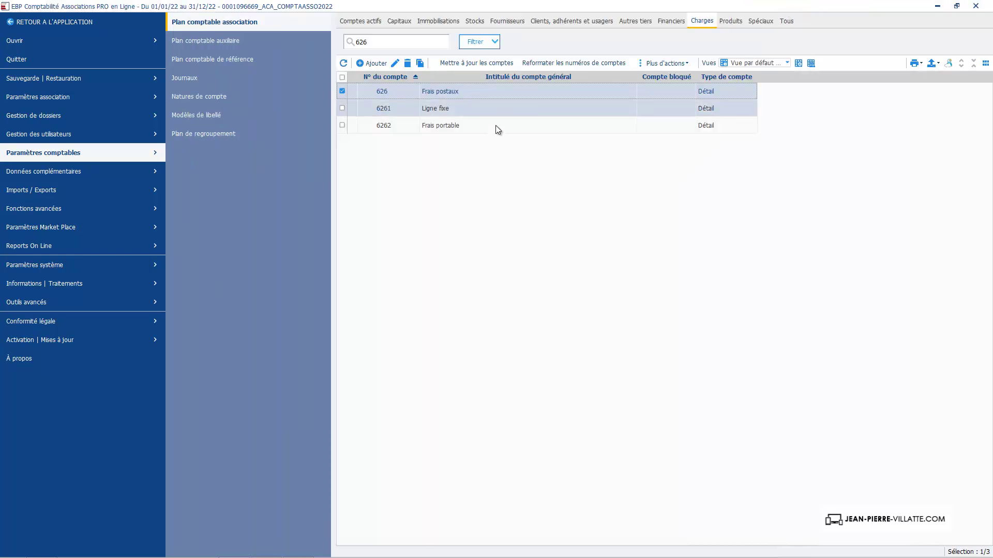
# Step: Clear the 626 search from the expense accounts and display the income accounts (Produits)
pyautogui.doubleClick(385, 42)
pyautogui.press('BackSpace')
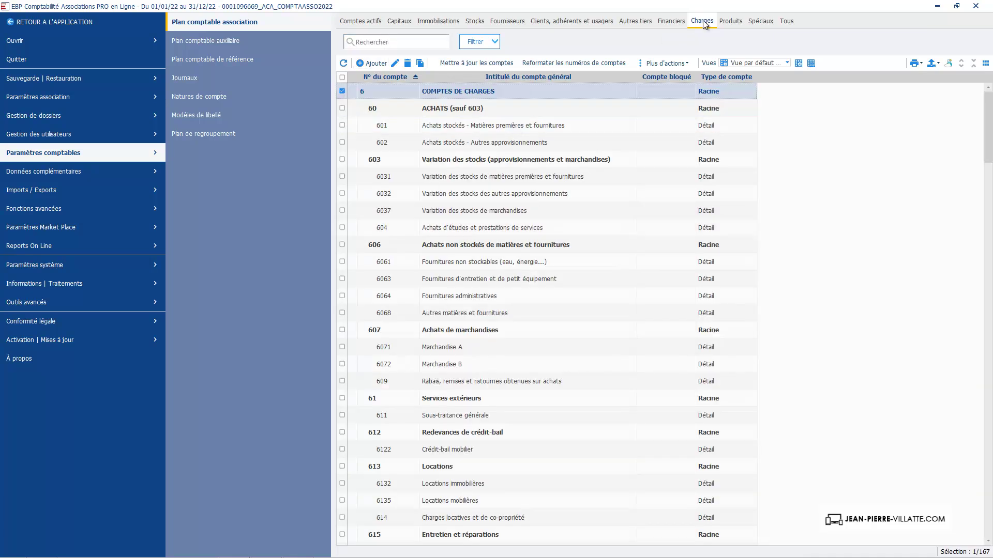
pyautogui.click(737, 20)
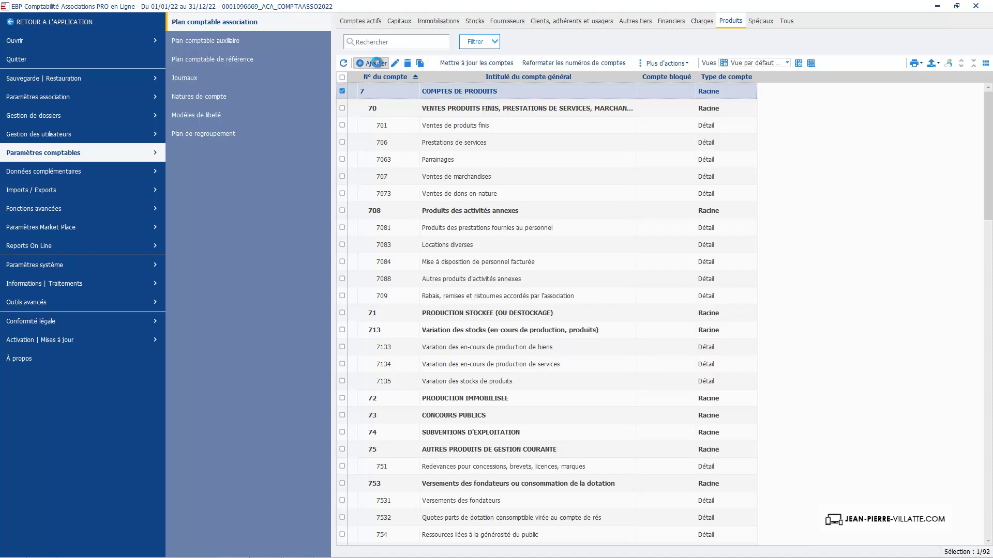
# Step: Start a new general account among the income accounts and number it 7071
pyautogui.click(377, 64)
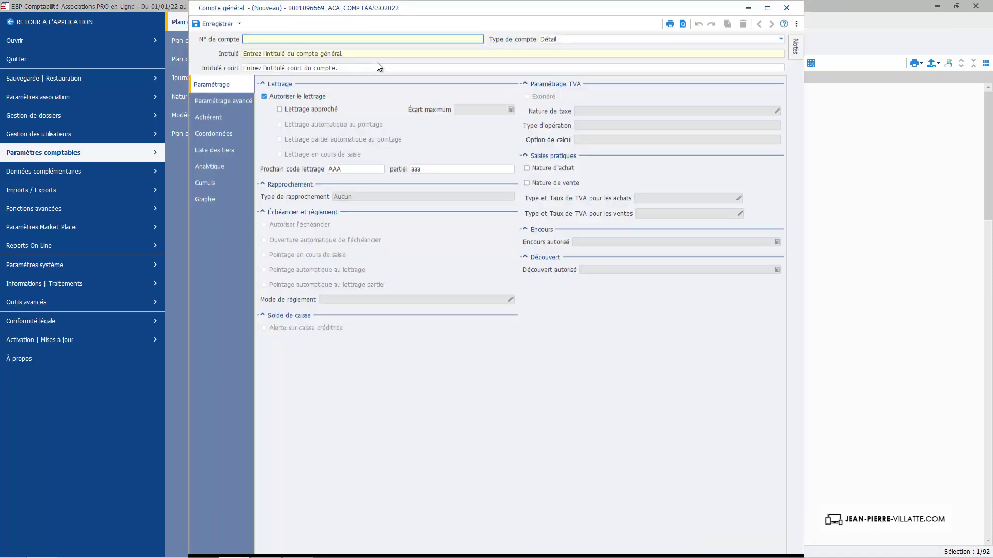
pyautogui.write('ààè')
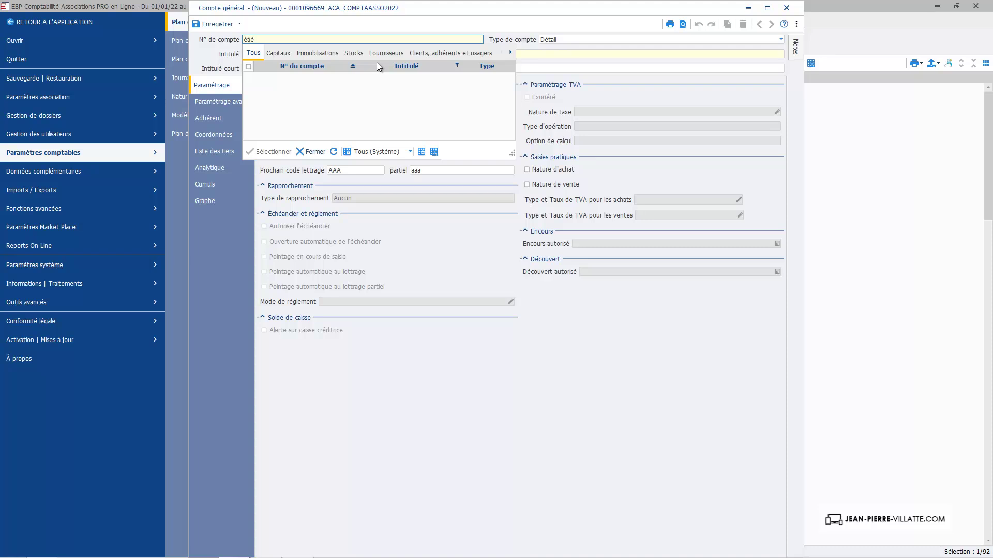
pyautogui.press('BackSpace')
pyautogui.press('BackSpace')
pyautogui.press('BackSpace')
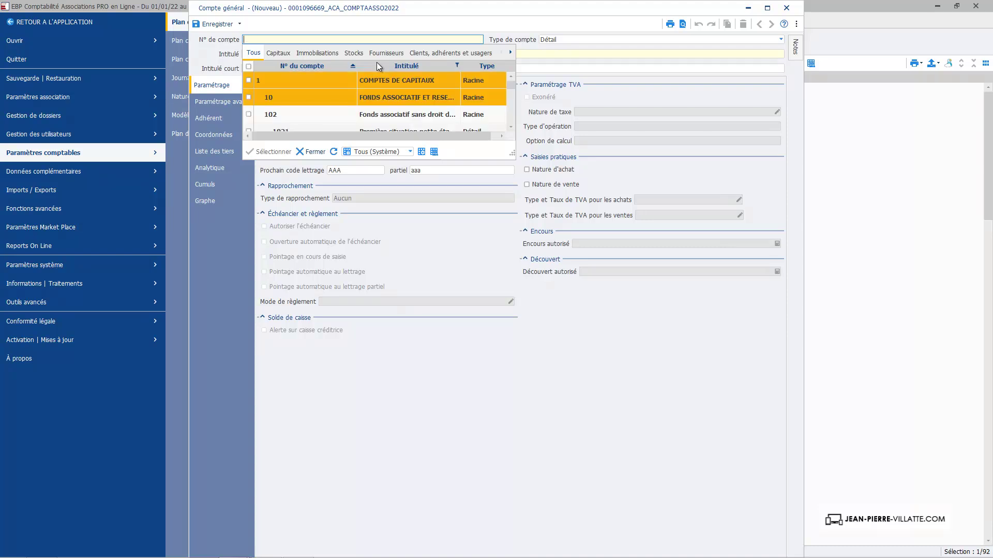
pyautogui.write('7071')
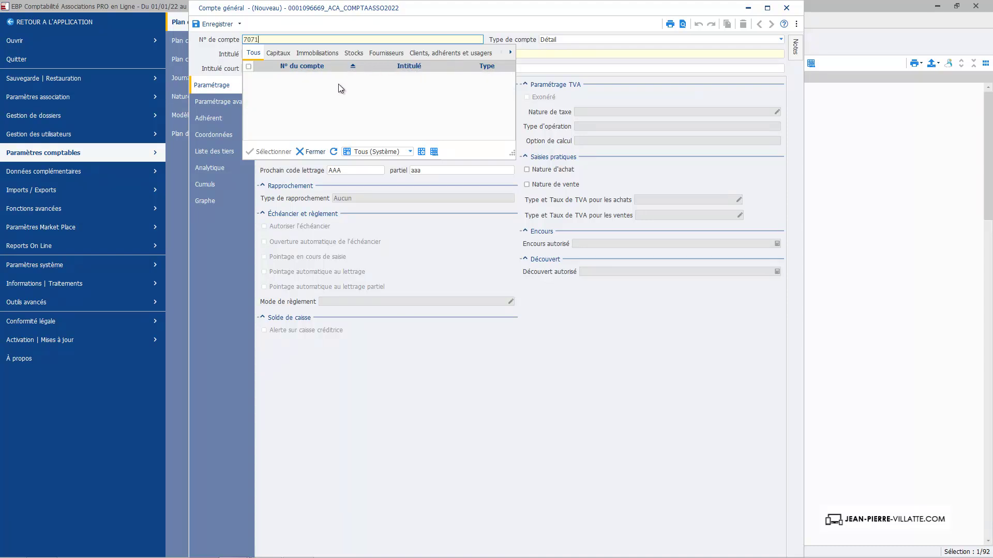
pyautogui.click(315, 152)
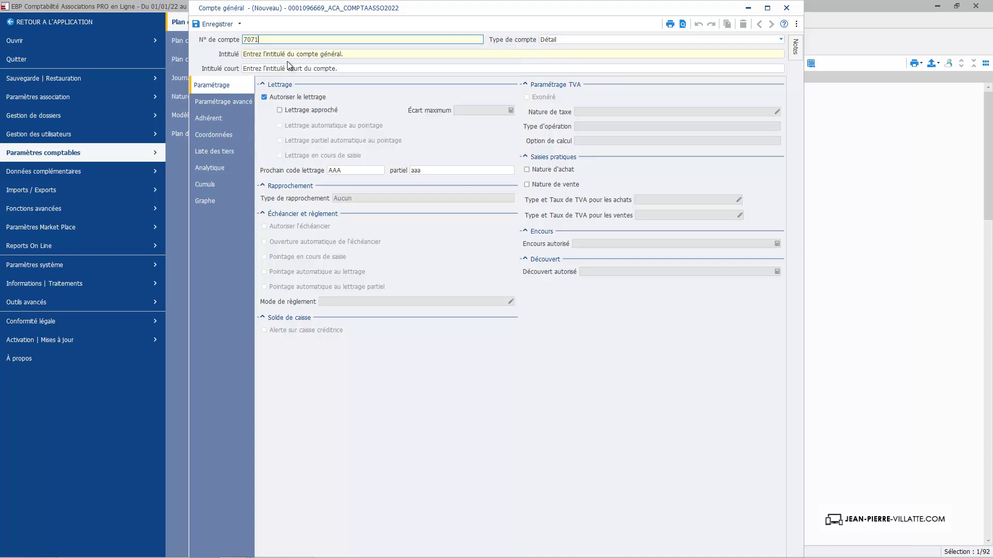
# Step: Title account 7071 "Vente T shirt", then save and close the account
pyautogui.write('Ve')
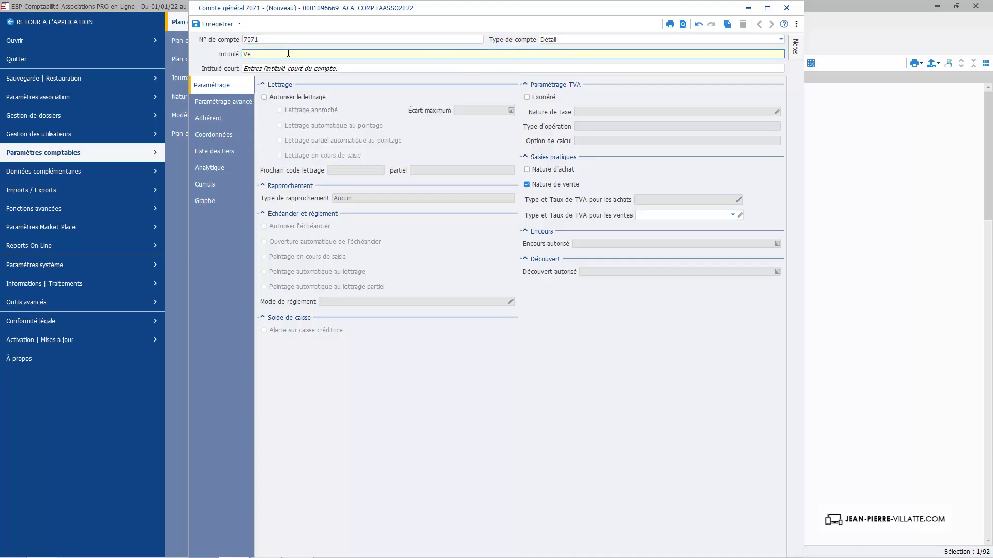
pyautogui.write('nte T shirt')
pyautogui.click(219, 26)
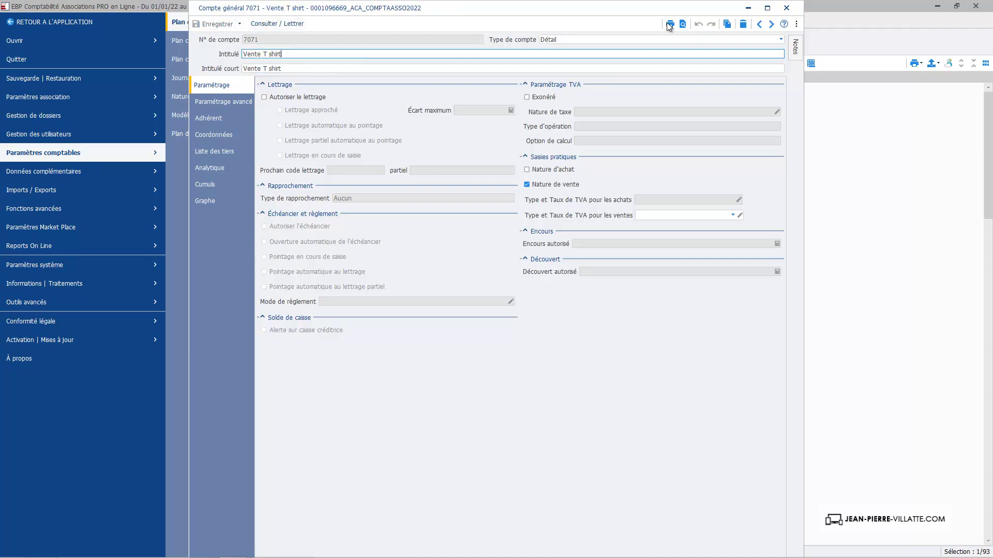
pyautogui.click(791, 9)
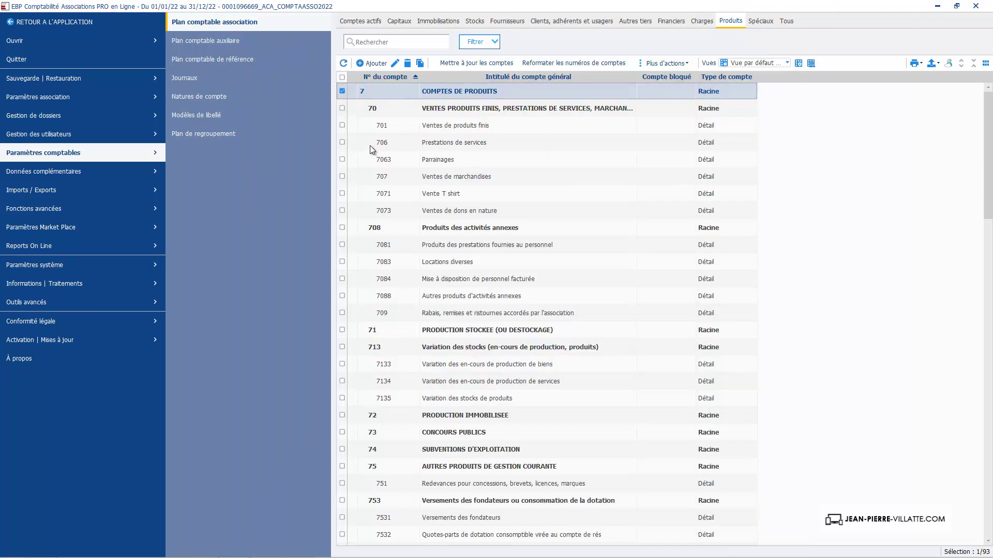